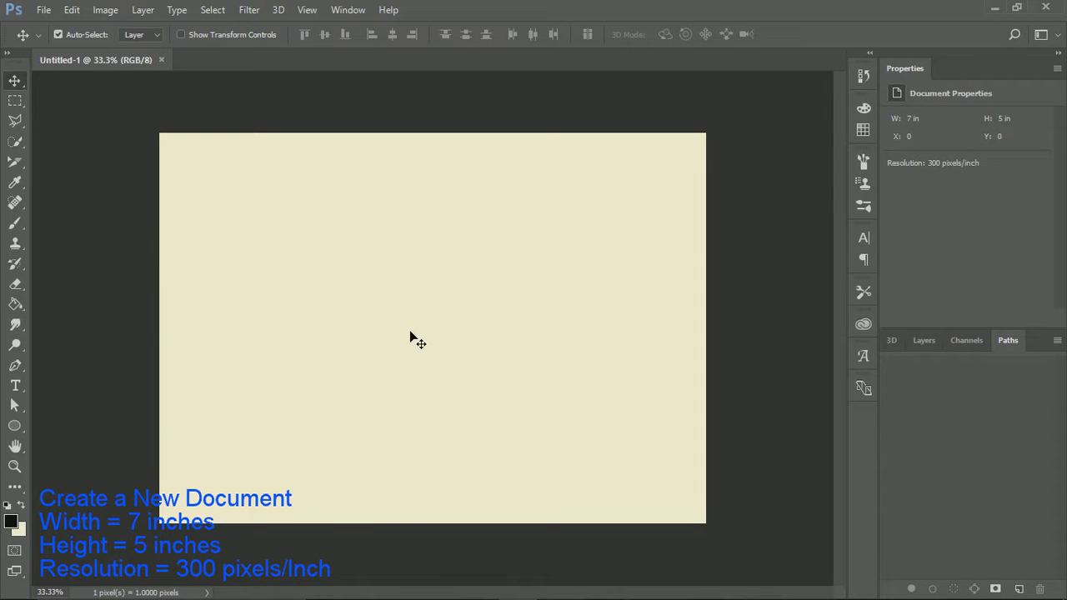
Draw a perfect red 924 × 924 px circle with the Ellipse Tool.
left_click(15, 427)
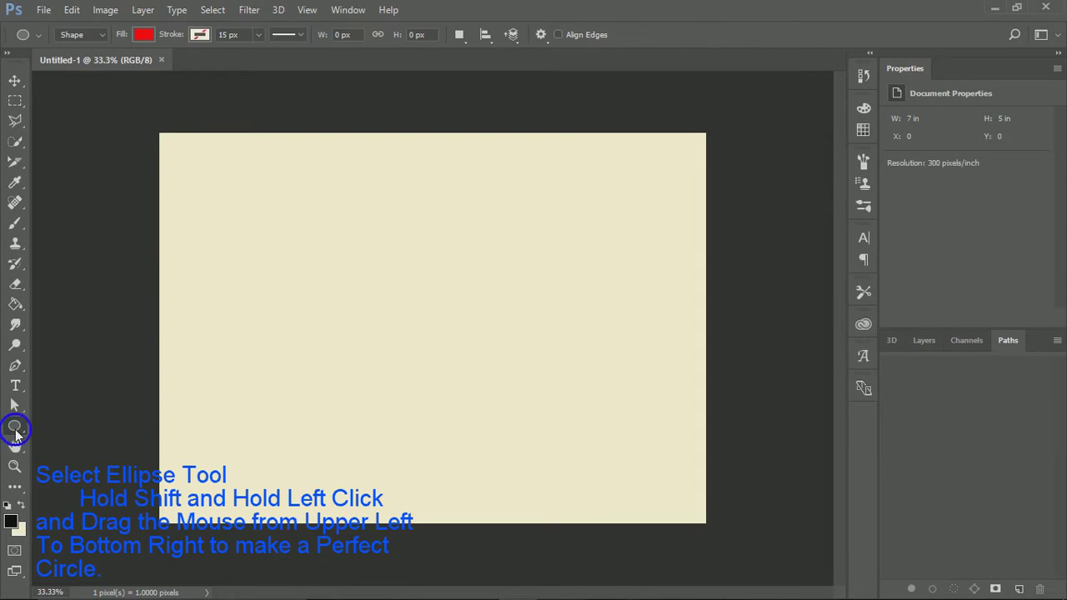
right_click(15, 430)
left_click(64, 458)
left_click_drag(337, 203, 650, 450)
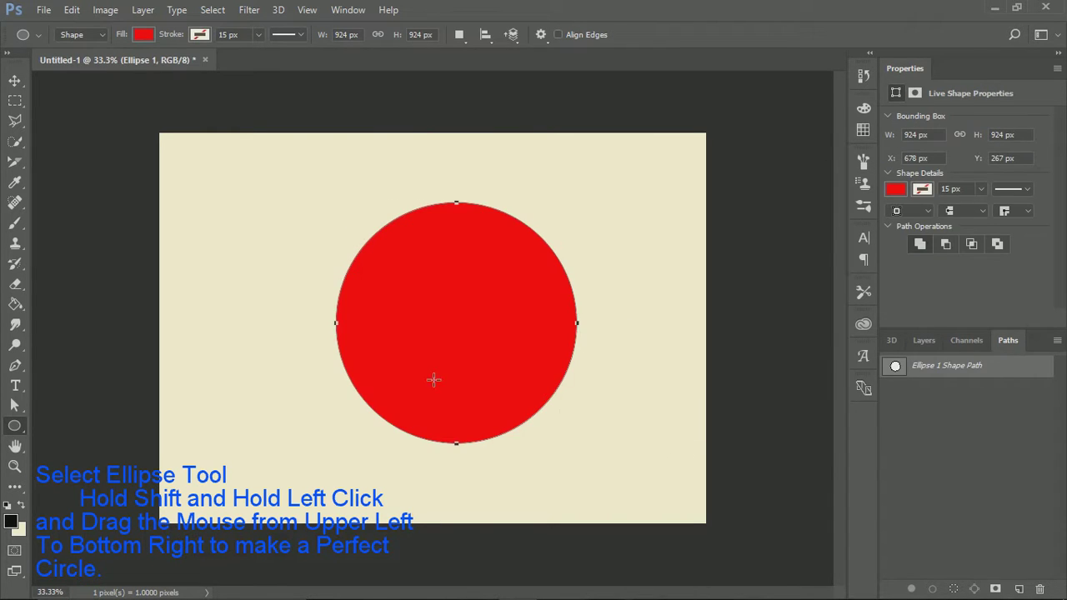
Nudge the red circle so it sits near the centre of the canvas.
left_click(15, 80)
left_click_drag(460, 315, 449, 320)
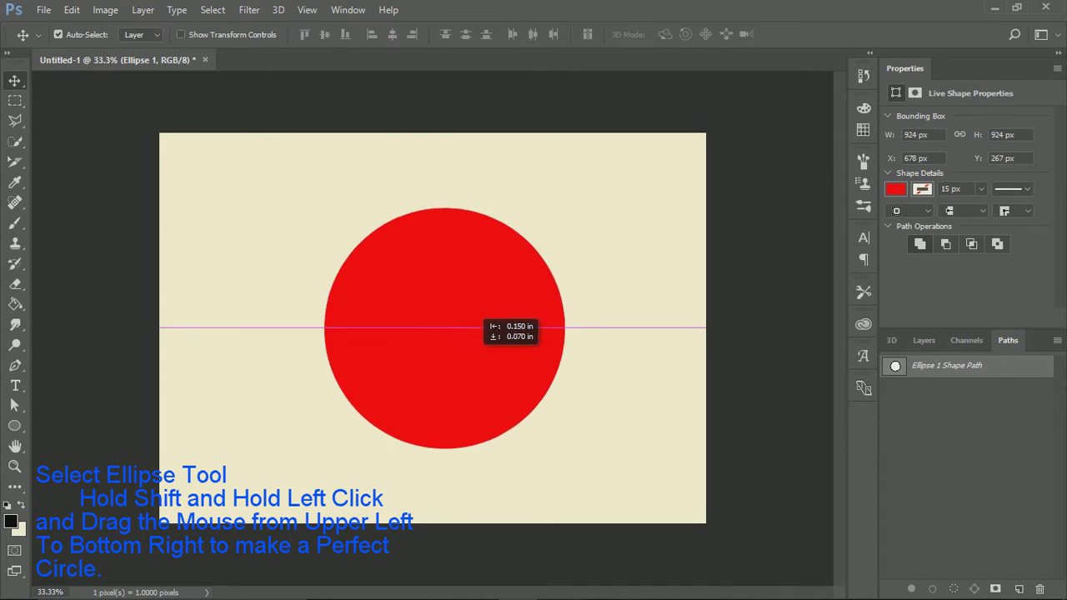
left_click_drag(488, 350, 476, 349)
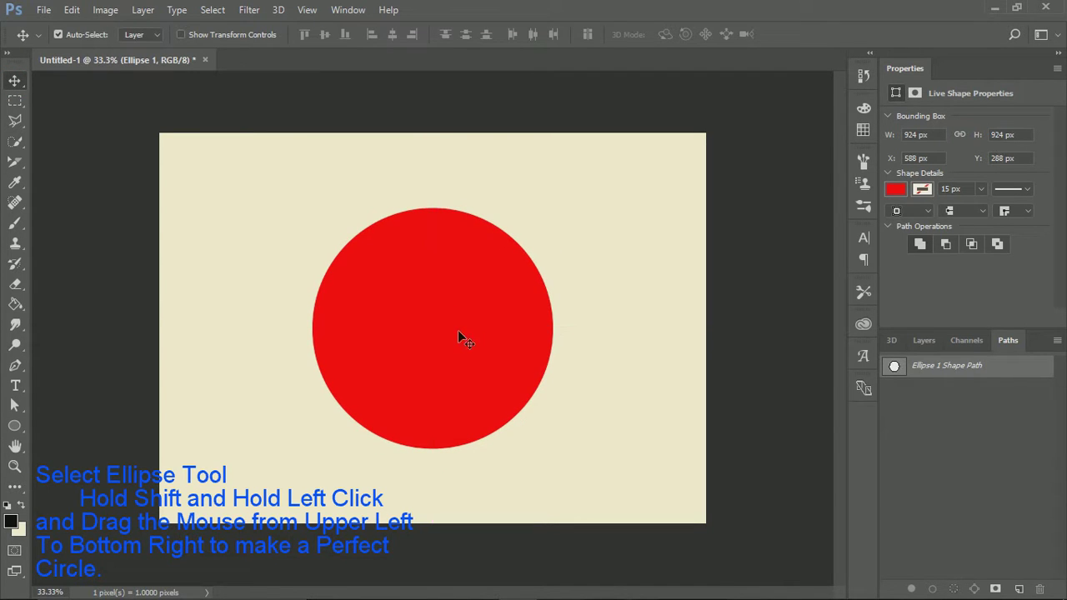
Rasterize the Ellipse 1 shape layer.
left_click(936, 345)
right_click(967, 435)
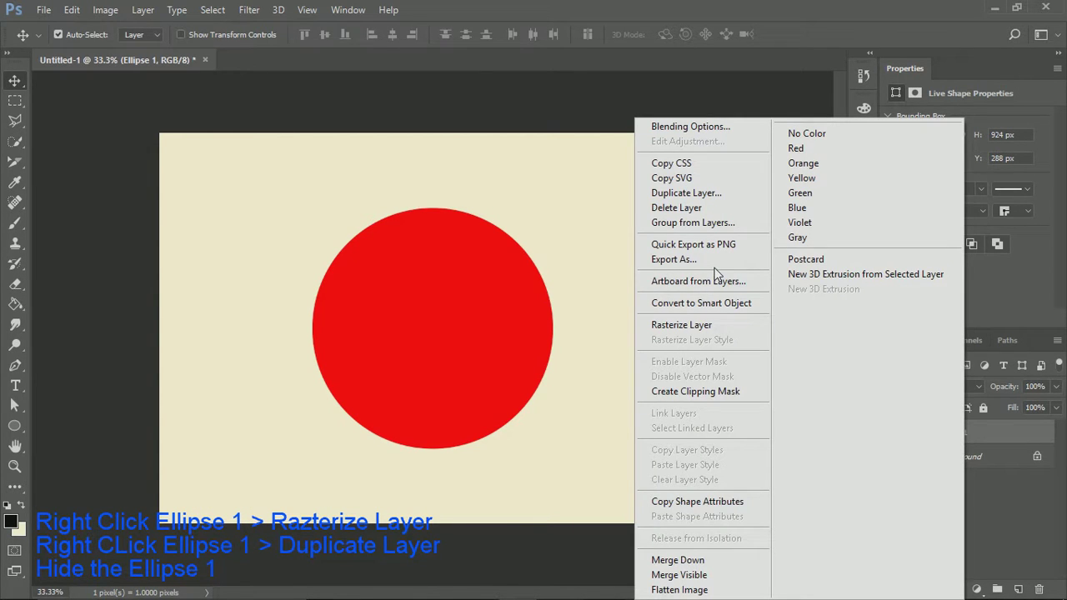
left_click(708, 325)
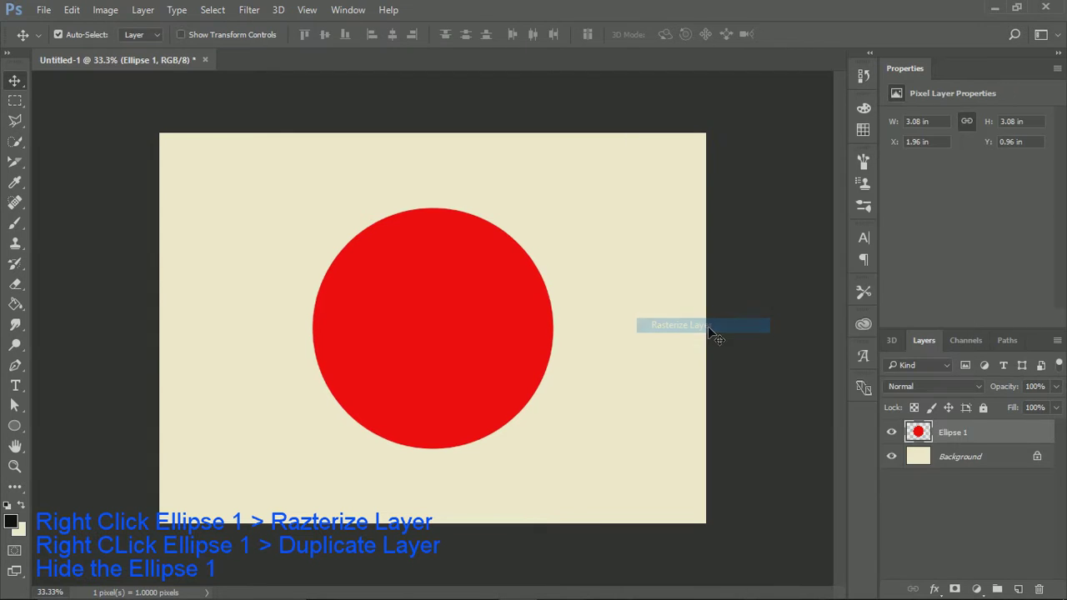
Duplicate Ellipse 1 as Ellipse 1 copy and hide the original layer.
right_click(942, 434)
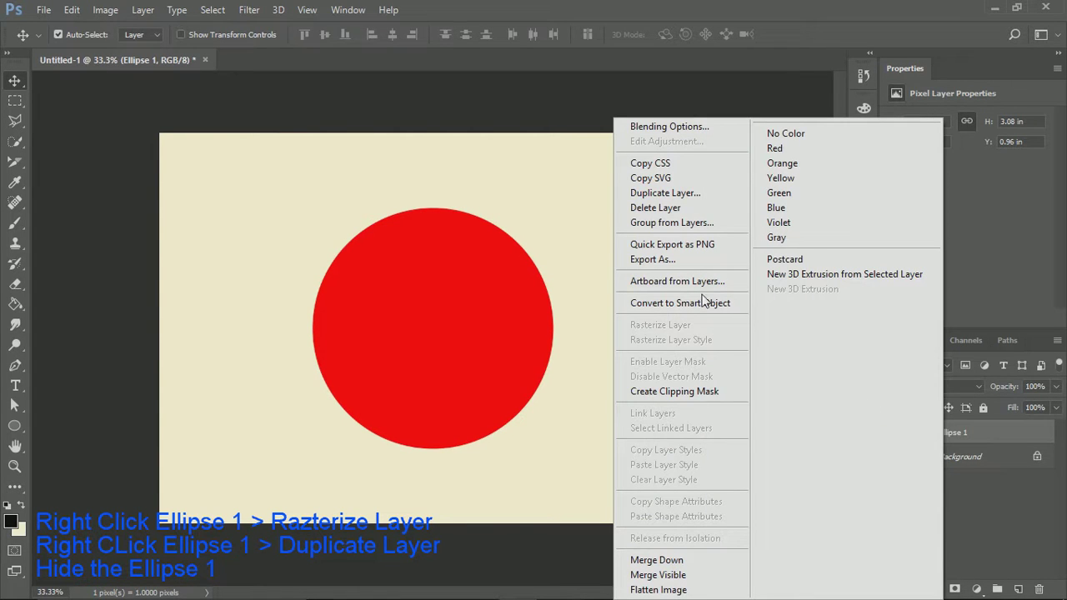
left_click(656, 193)
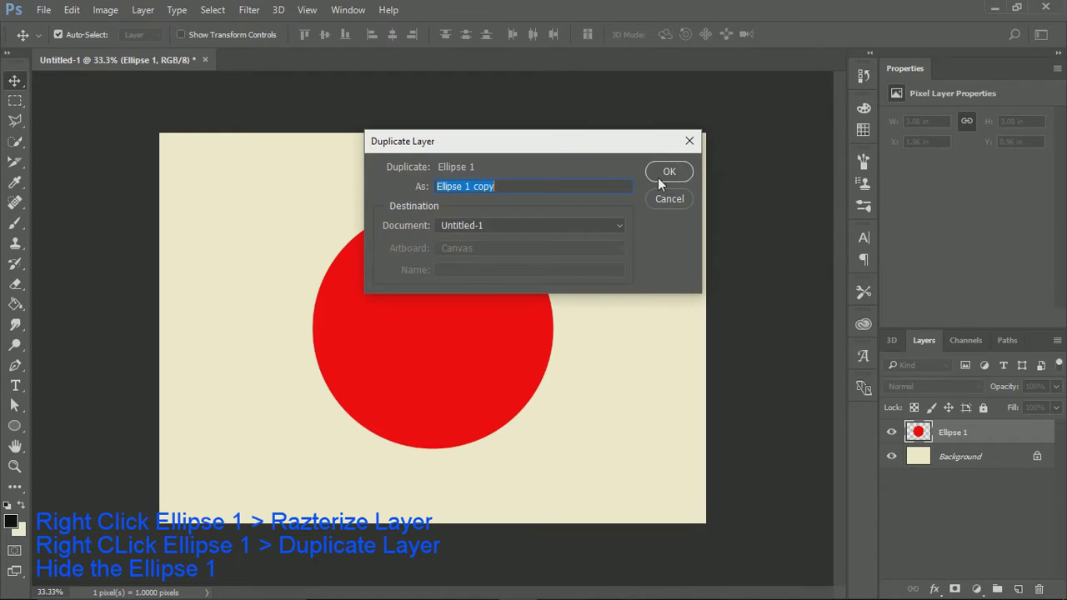
left_click(660, 176)
left_click(891, 456)
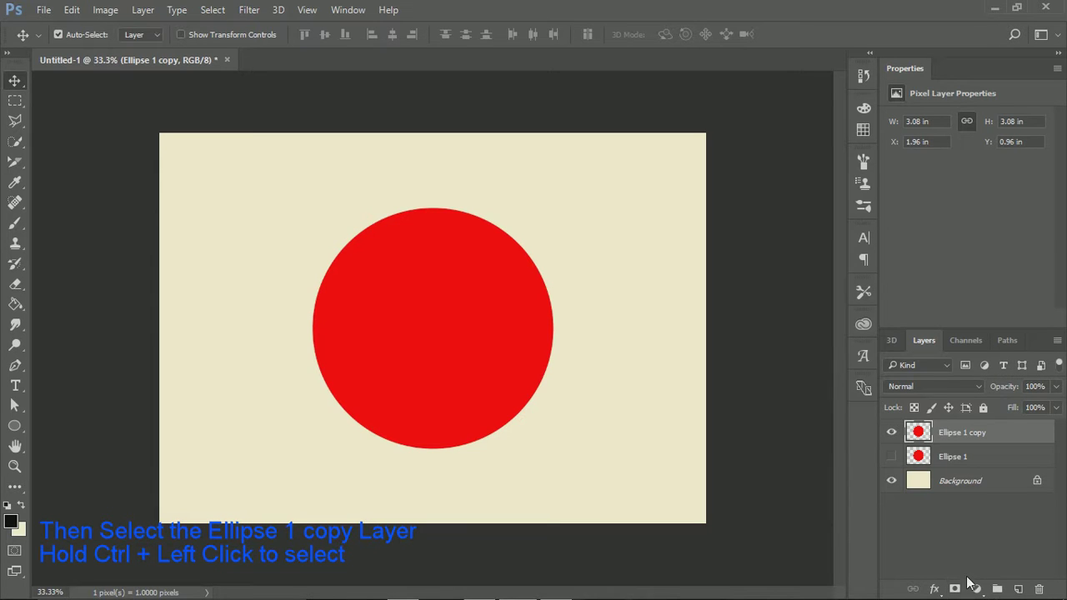
Load the circle from Ellipse 1 copy as a selection and make a work path from it.
key("ctrl")
left_click(927, 437, "ctrl")
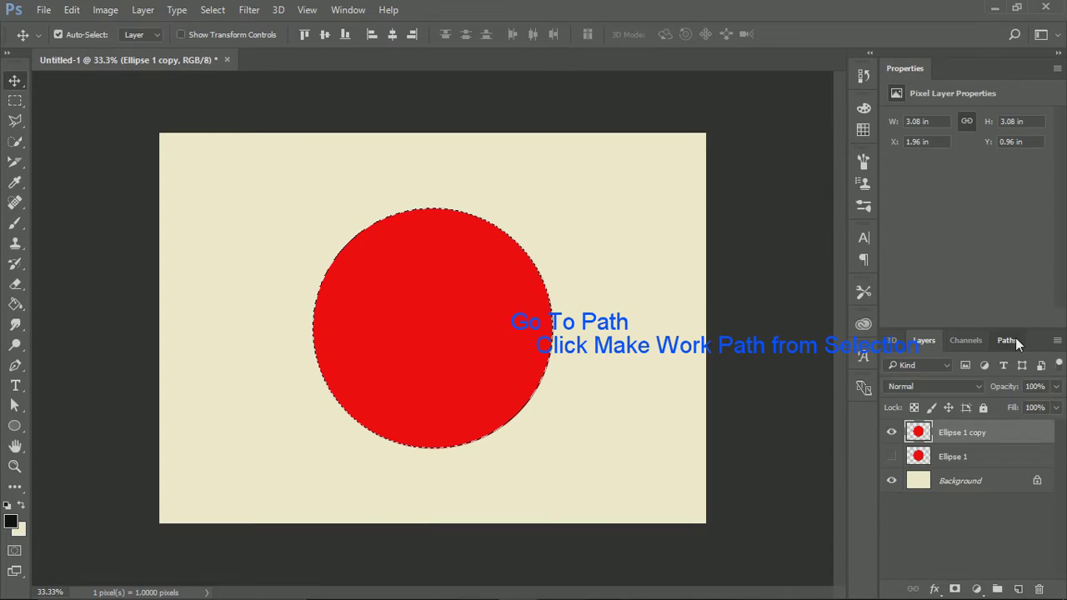
left_click(1007, 340)
left_click(974, 589)
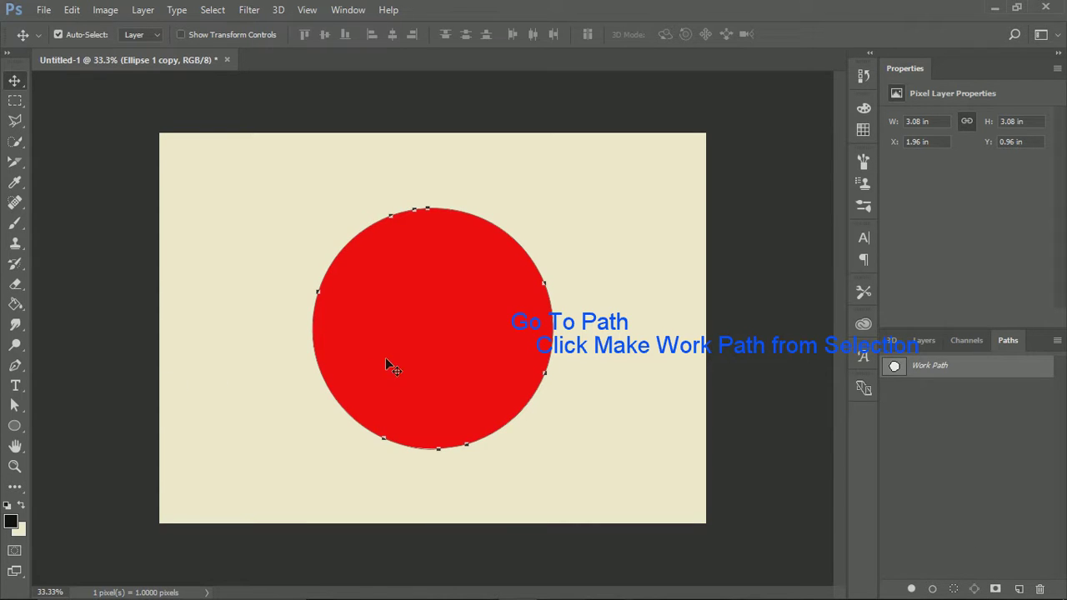
Type 'LOGO NAME HERE' in Impact 24 pt along the top of the circle path.
left_click(15, 385)
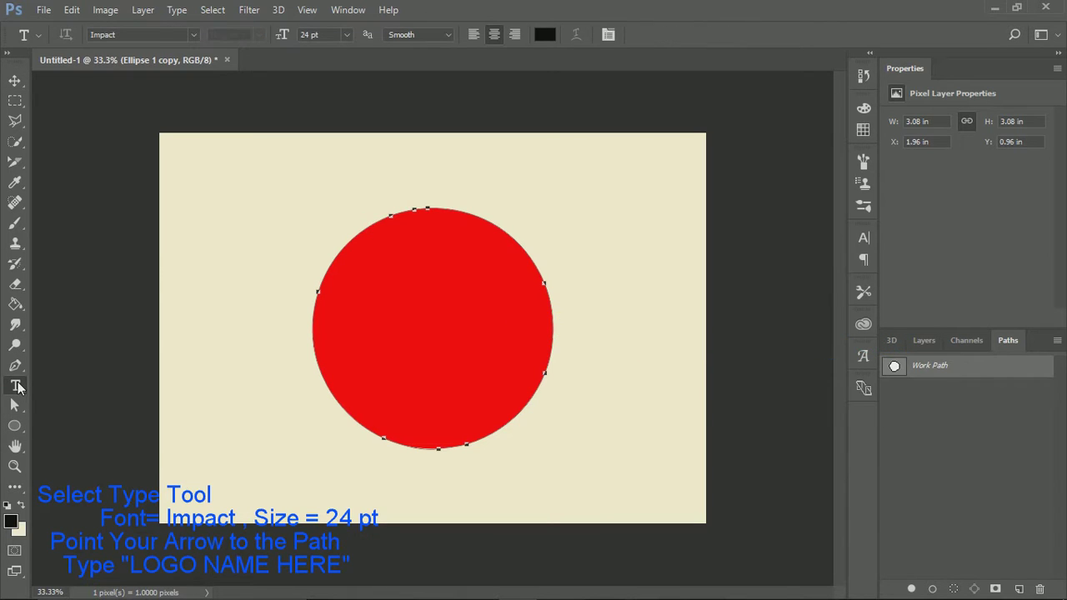
left_click(330, 37)
left_click(435, 214)
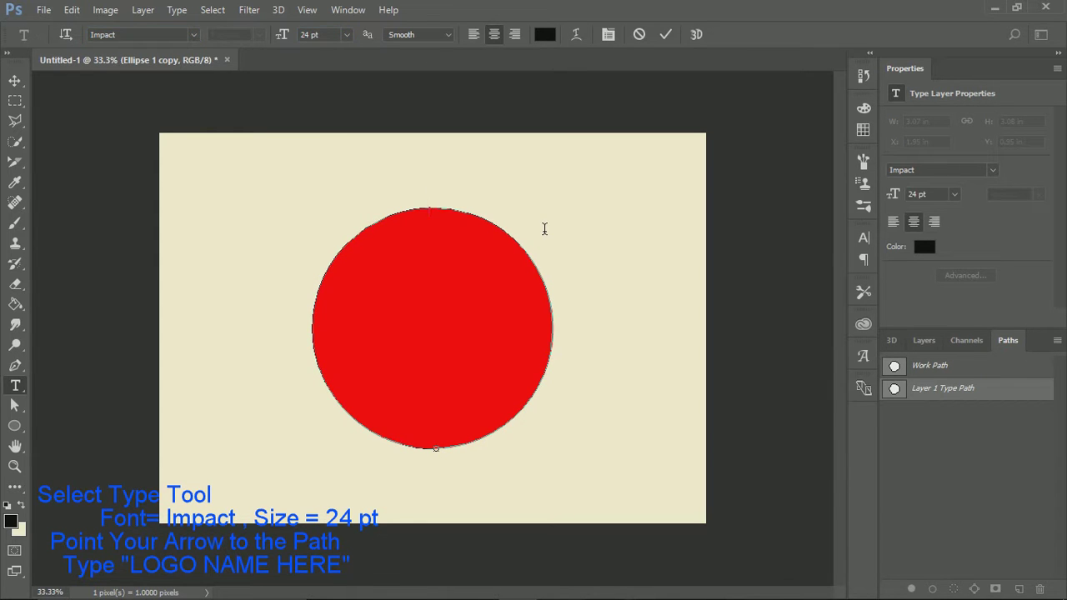
type("LO")
type("GO")
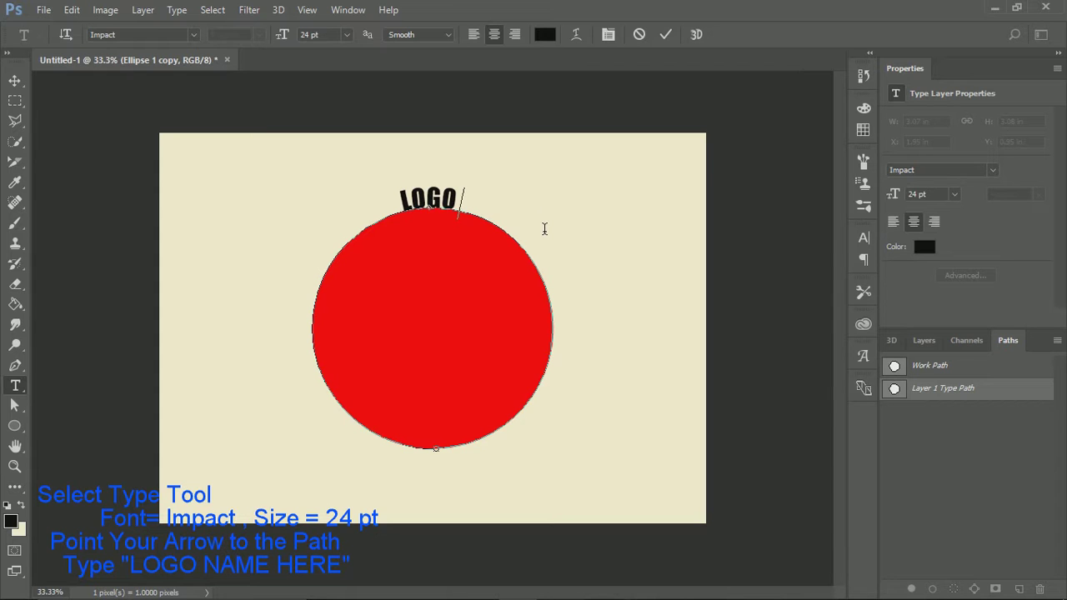
type(" NAME")
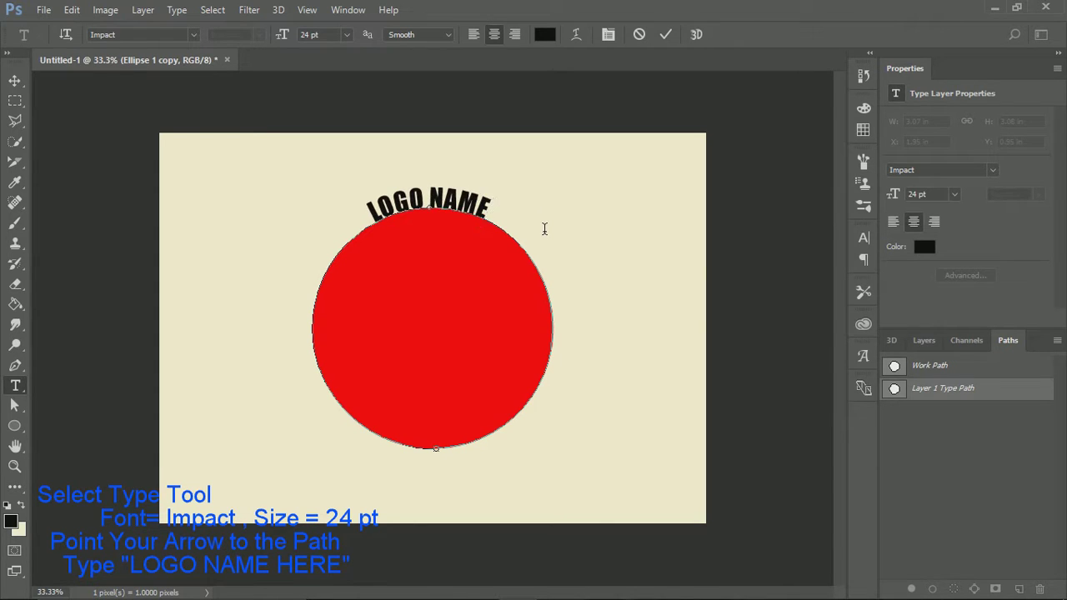
type(" HERE")
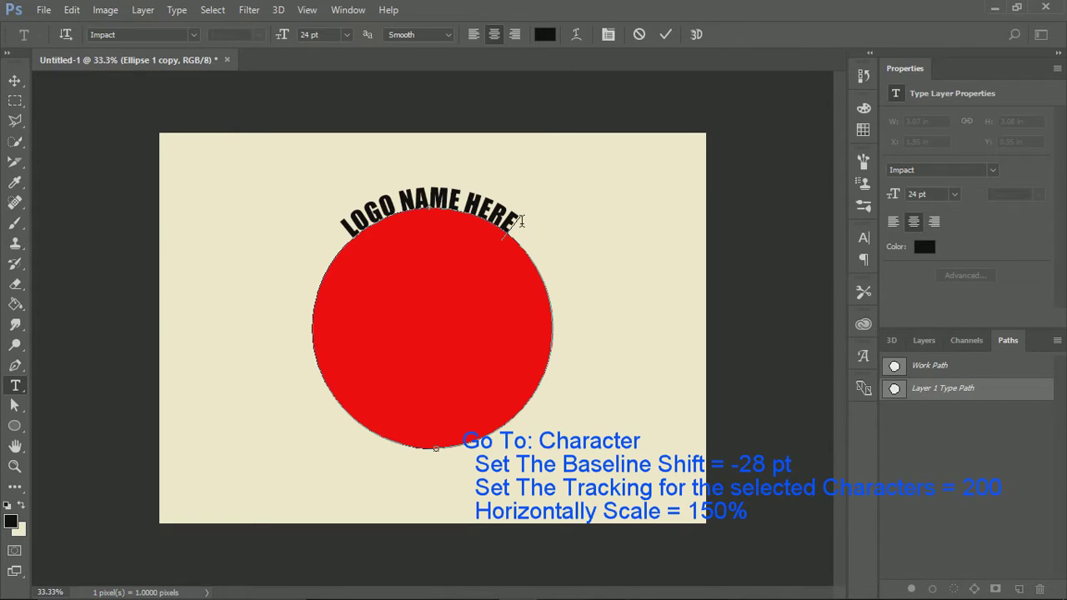
Select the curved LOGO NAME HERE text and set its baseline shift to -28 pt.
left_click_drag(527, 231, 332, 224)
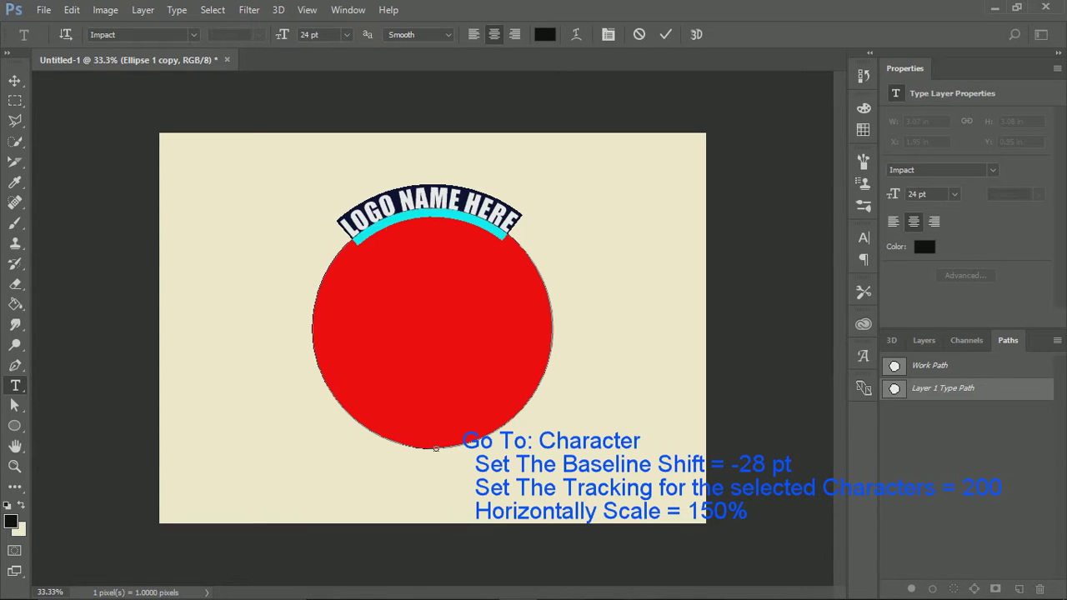
left_click(863, 238)
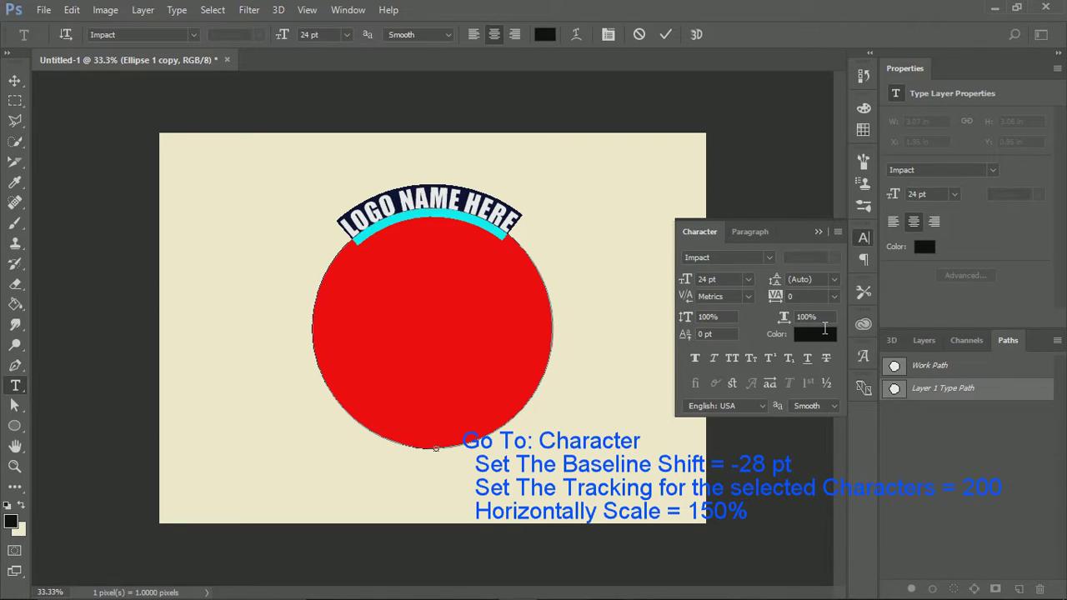
left_click(829, 325)
left_click(733, 340)
key("Up")
key("Up")
key("Up")
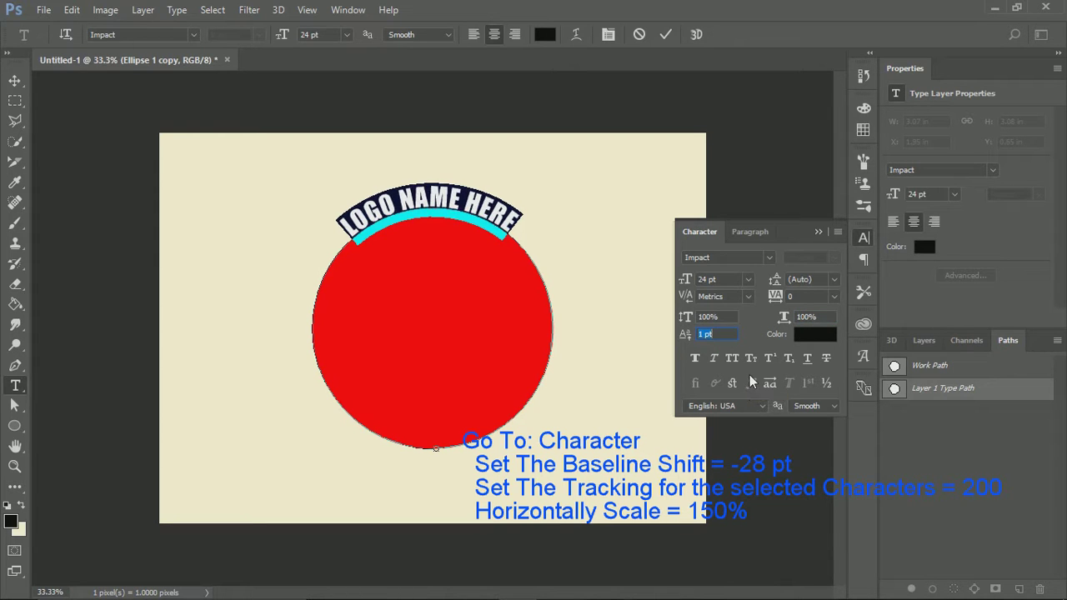
key("Down")
key("Down")
key("Down")
key("Down")
key("Down")
key("Down")
key("Down")
key("Down")
key("Down")
key("Down")
key("Down")
key("Down")
key("Down")
key("Down")
key("Down")
key("Down")
key("Down")
key("Down")
key("Down")
key("Down")
key("Down")
key("Down")
key("Down")
key("Down")
key("Down")
key("Down")
key("Down")
key("Down")
key("Down")
key("Down")
key("Down")
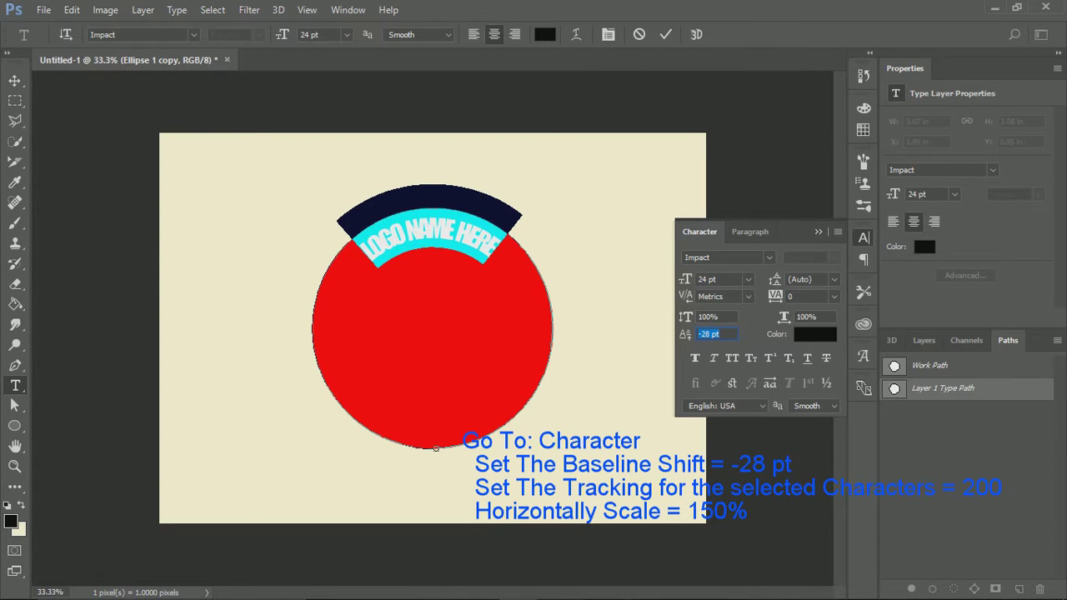
Set the arched text's tracking to 200.
left_click(746, 298)
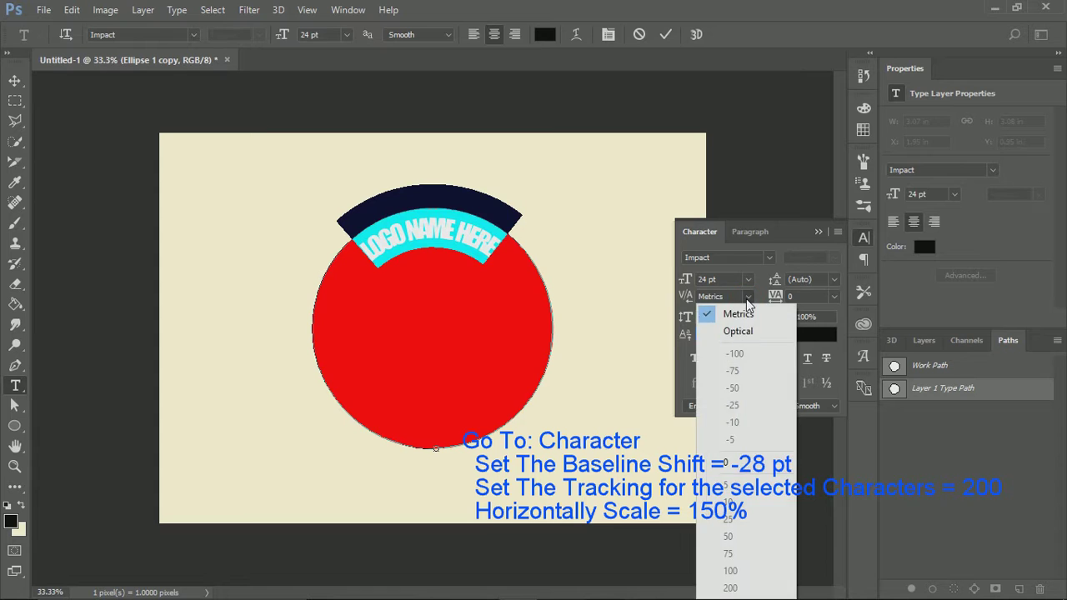
left_click(747, 298)
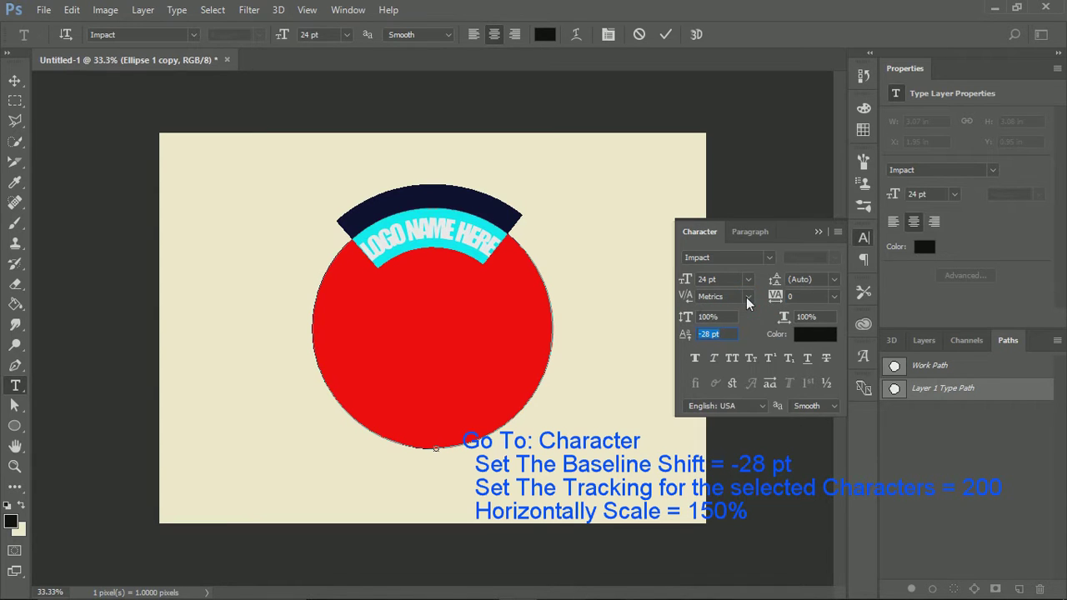
left_click(832, 297)
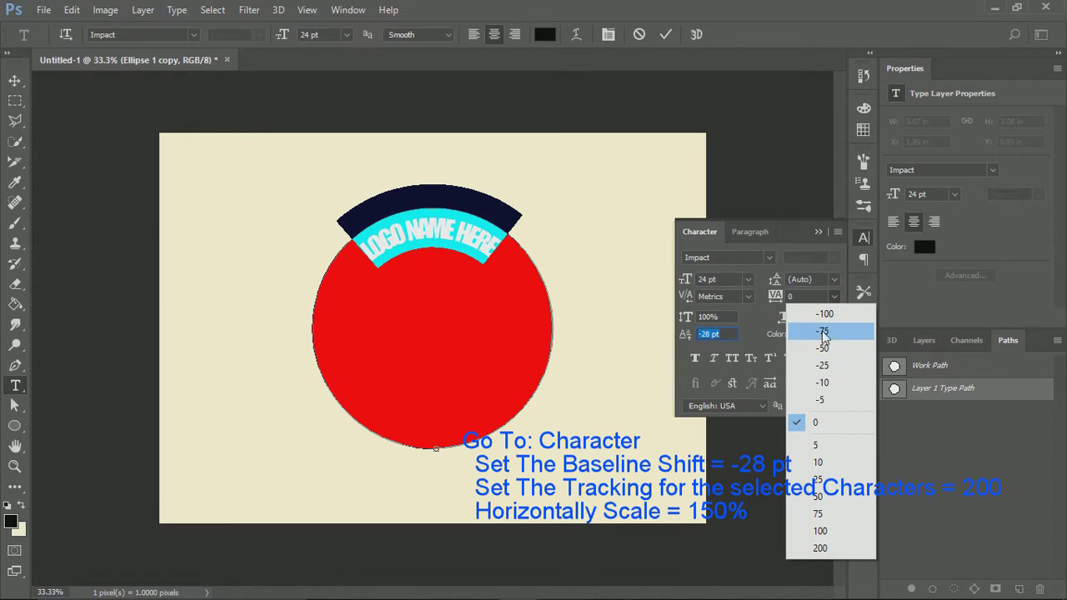
left_click(821, 532)
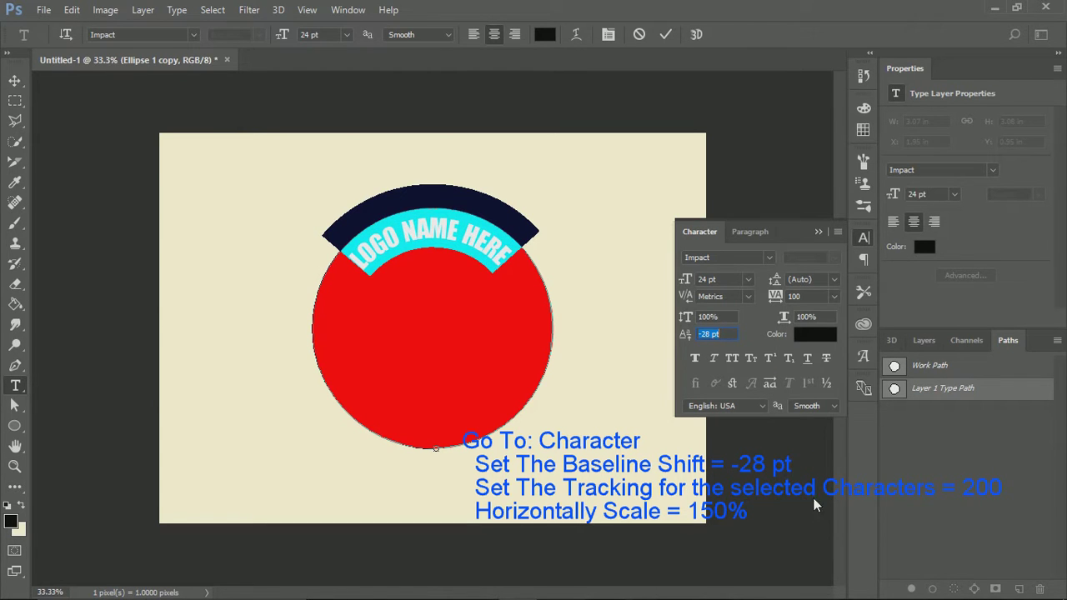
left_click(835, 299)
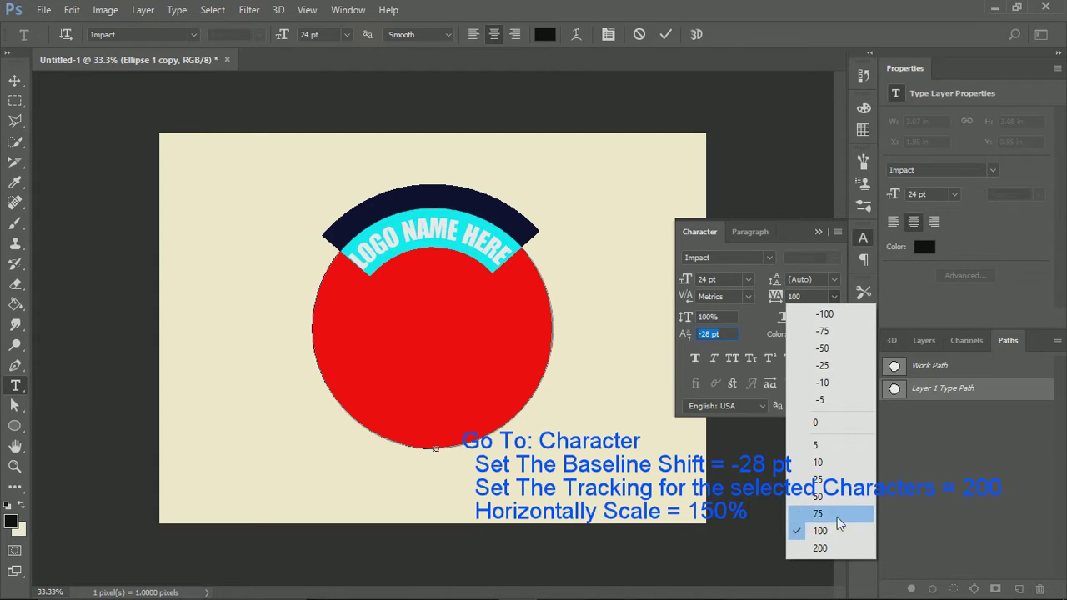
left_click(825, 549)
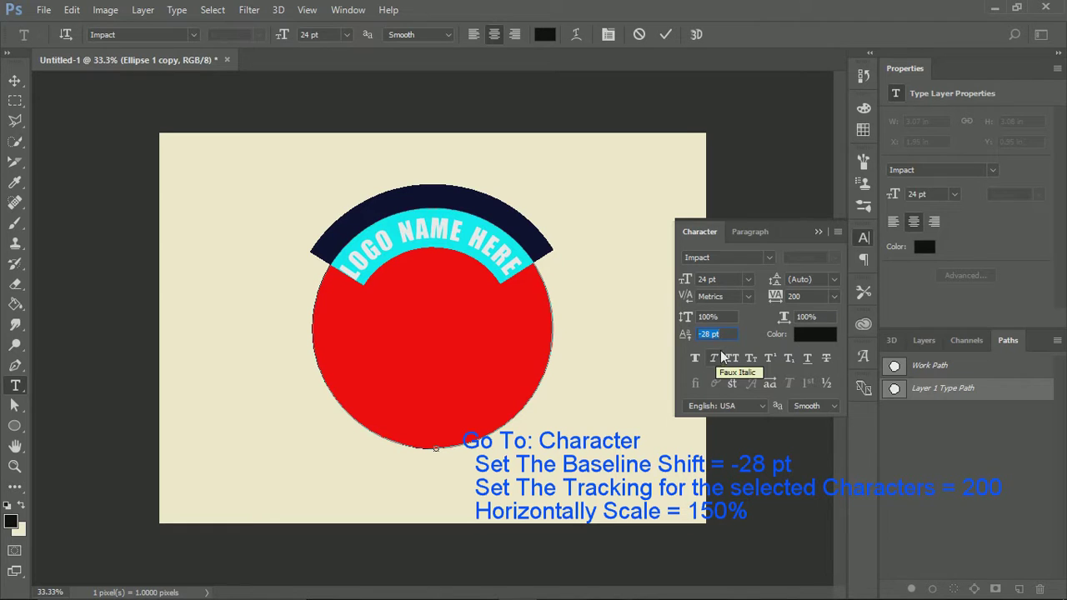
Widen the arched text to 150% horizontal scale and commit it.
left_click(819, 318)
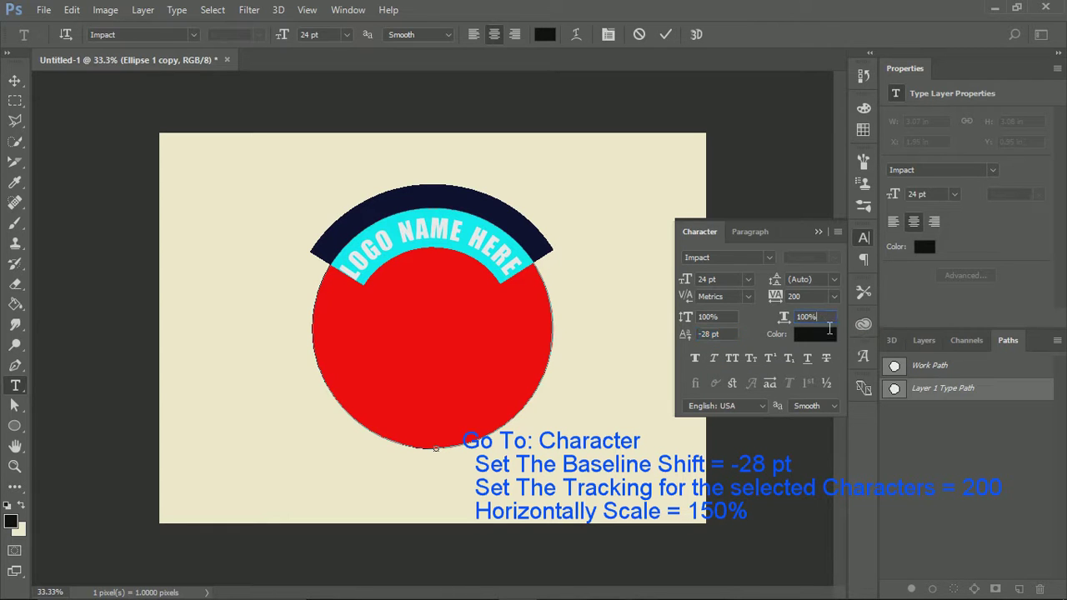
key("Up")
key("Up")
key("Up")
key("Up")
key("Up")
key("Up")
key("Up")
key("Up")
key("Up")
key("Up")
key("Up")
key("Up")
key("Up")
key("Up")
key("Up")
key("Up")
key("Up")
key("Up")
key("Up")
key("Up")
key("Up")
key("Up")
key("Up")
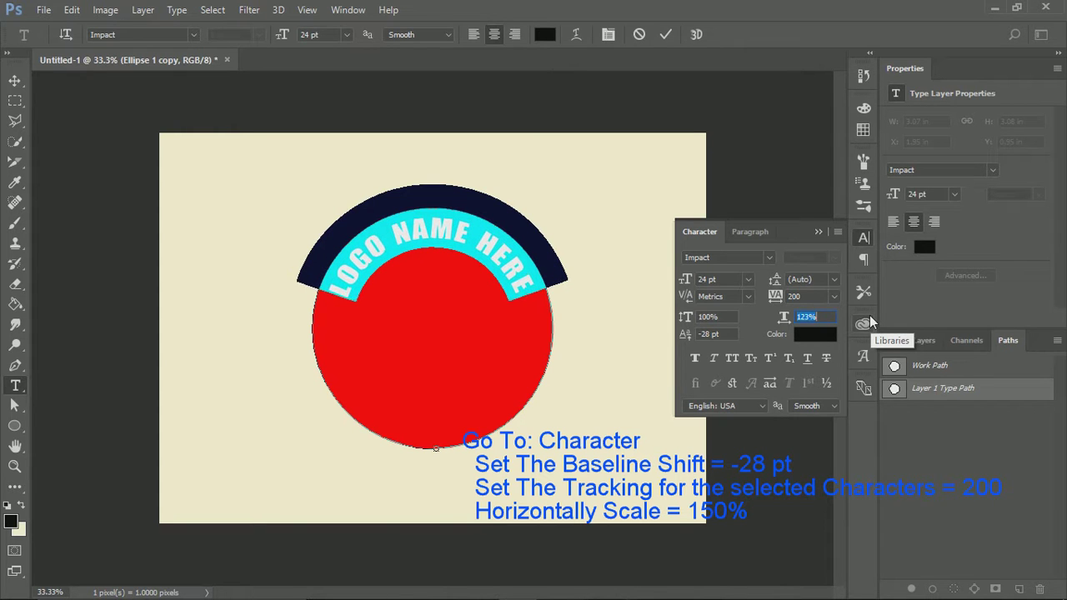
key("Up")
key("Up")
key("Up")
key("Up")
key("Up")
key("Up")
key("Up")
key("Up")
key("Up")
key("Up")
key("Up")
key("Up")
key("Up")
key("Up")
key("Up")
key("Up")
key("Up")
key("Up")
key("Up")
key("Up")
key("Up")
key("Up")
key("Up")
key("Up")
key("Up")
key("Up")
key("Up")
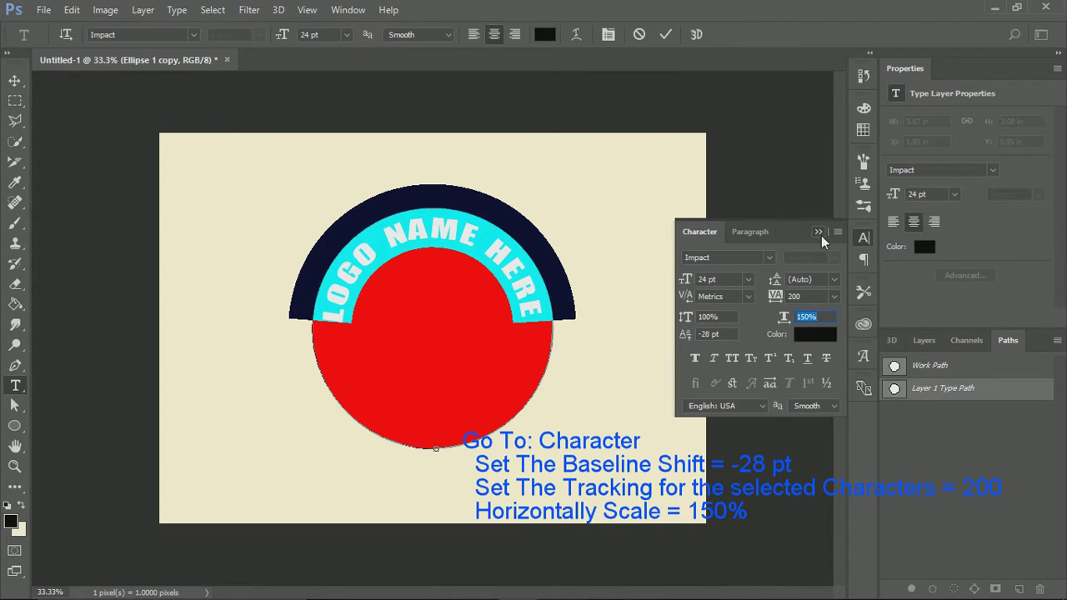
left_click(820, 236)
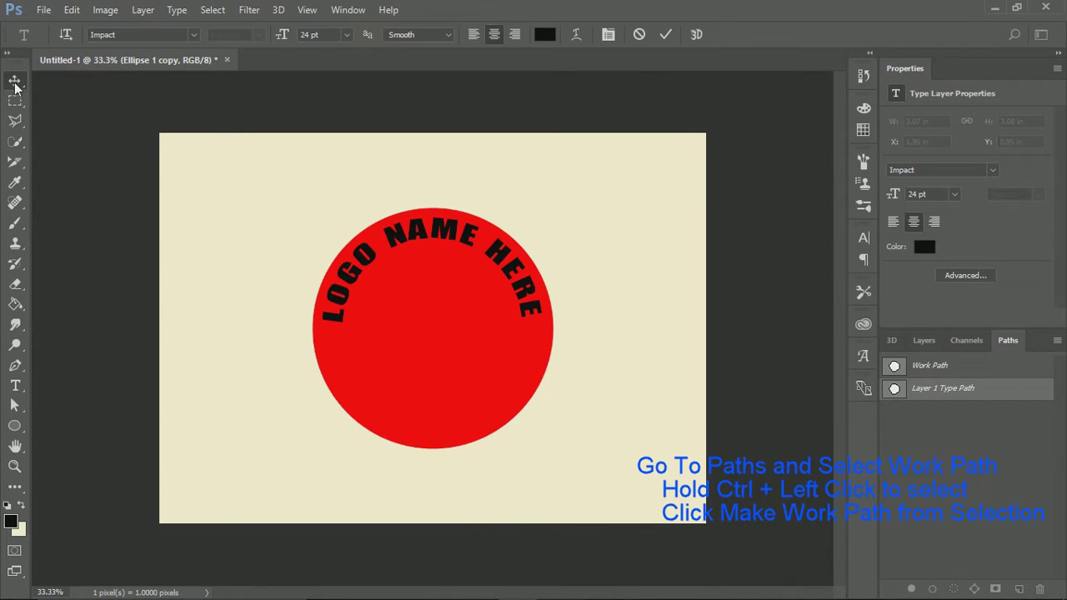
left_click(15, 81)
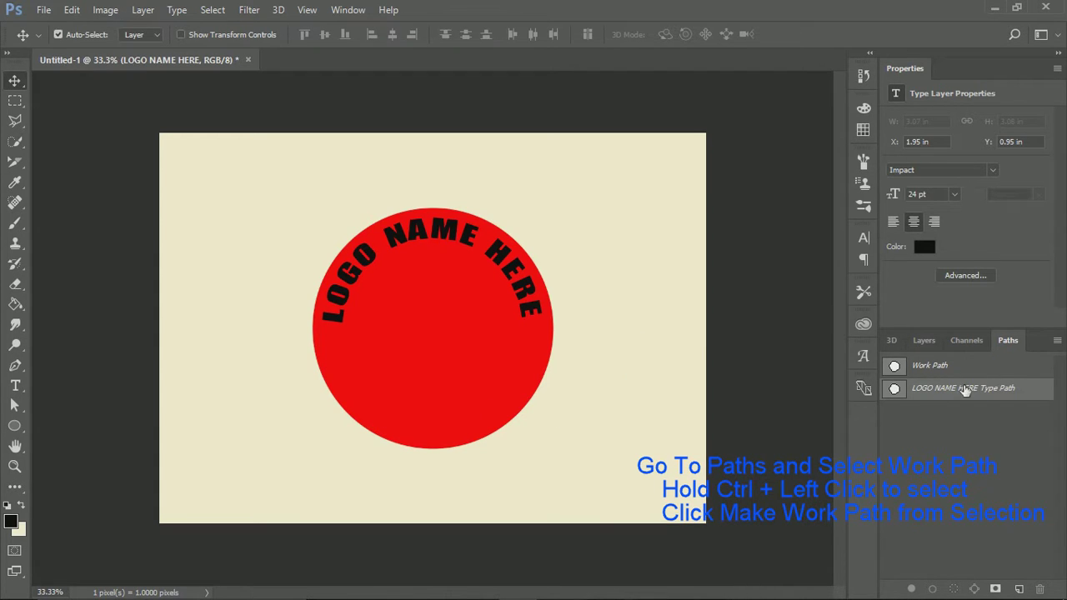
Make a new work path from the circle's outline.
left_click(909, 367)
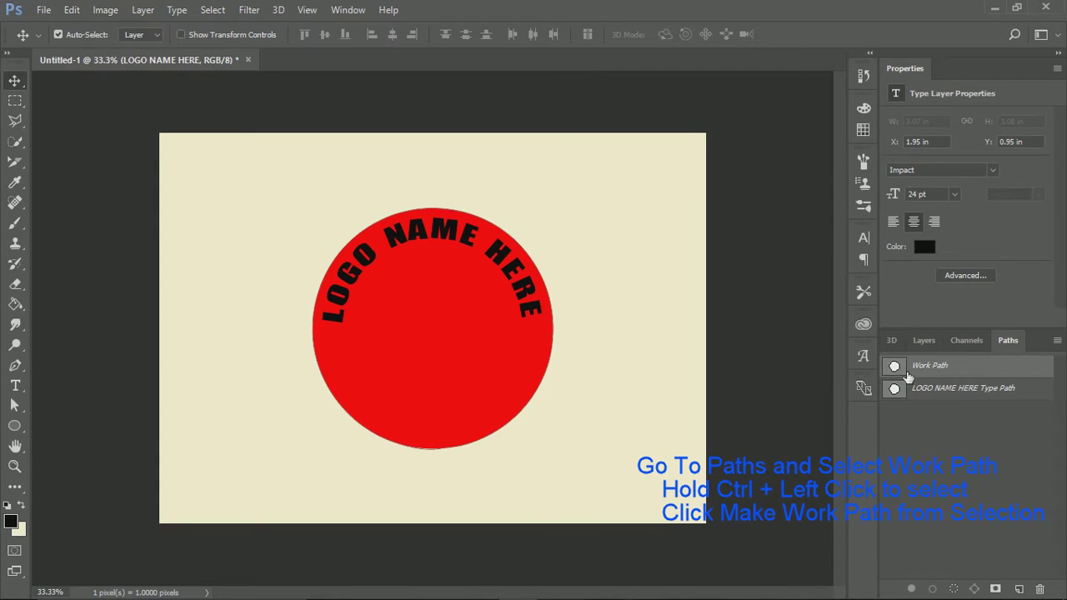
left_click(894, 367, "ctrl")
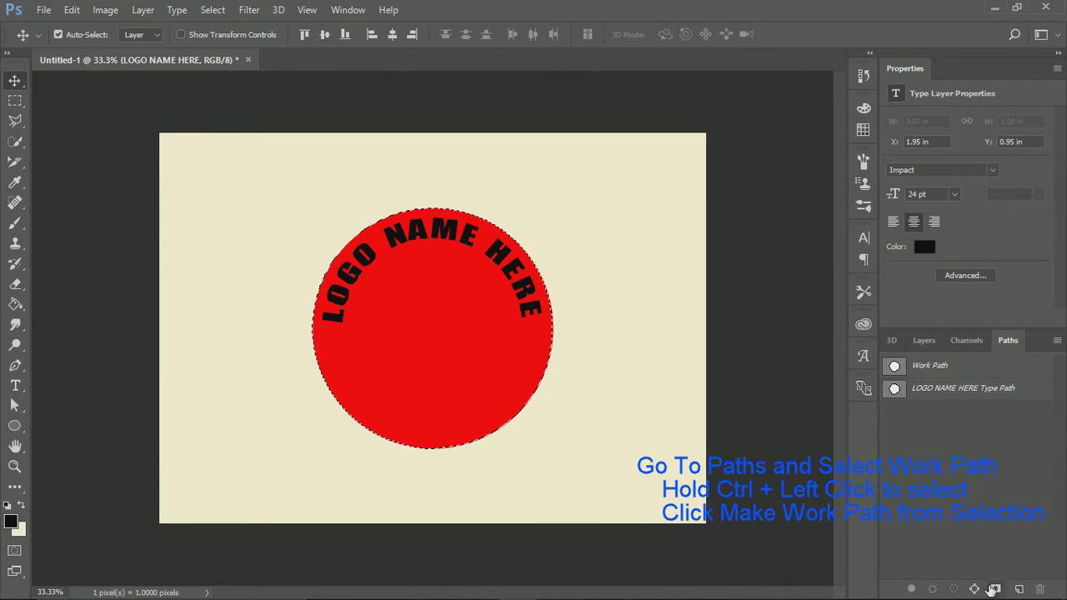
left_click(974, 591)
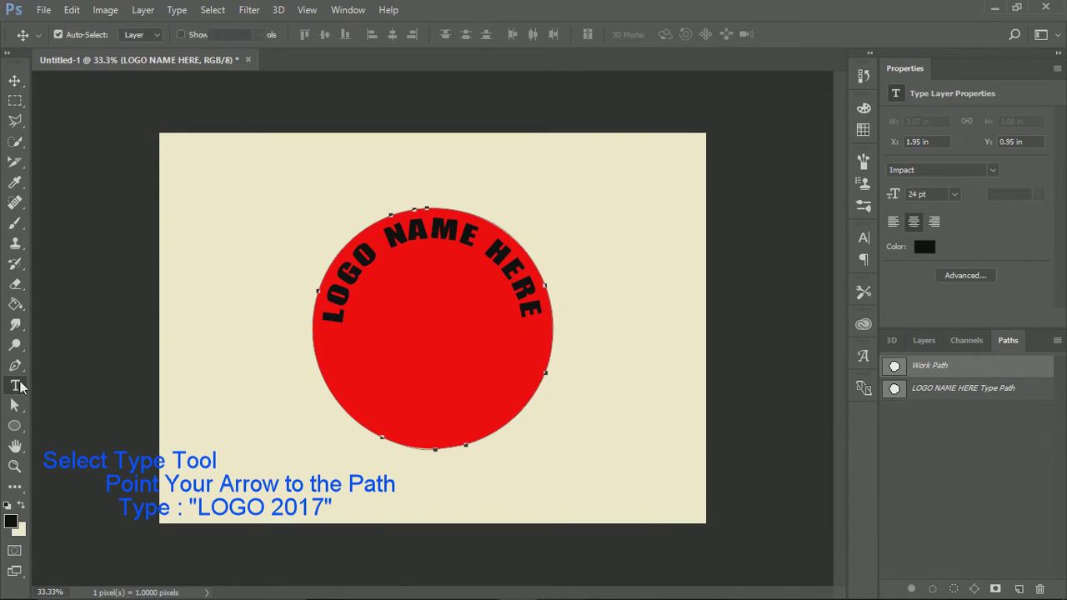
Type 'LOGO 2017' along the bottom edge of the circle path.
left_click(20, 386)
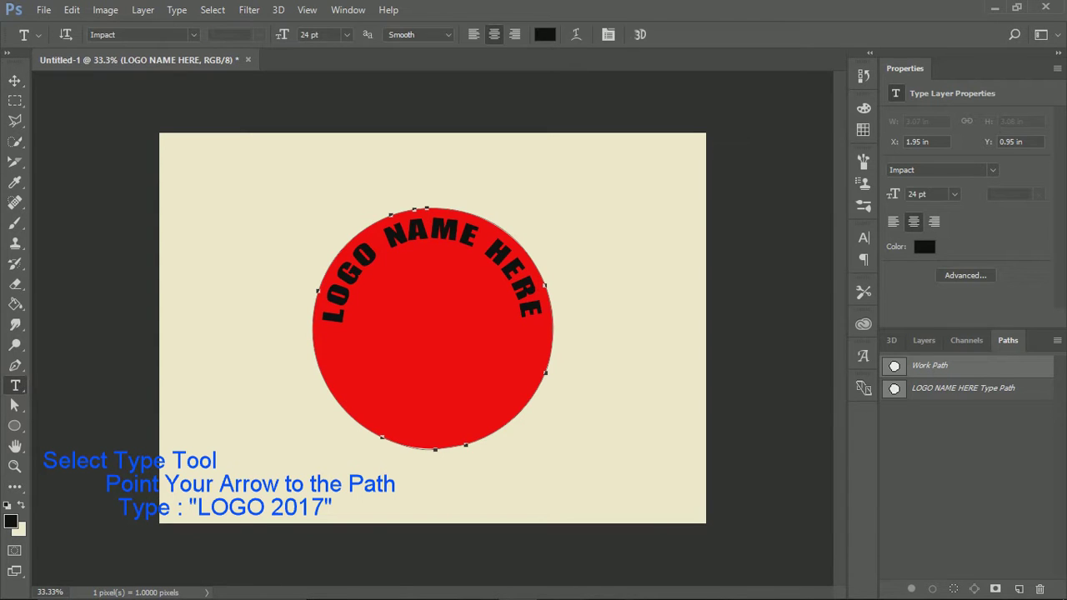
left_click(437, 453)
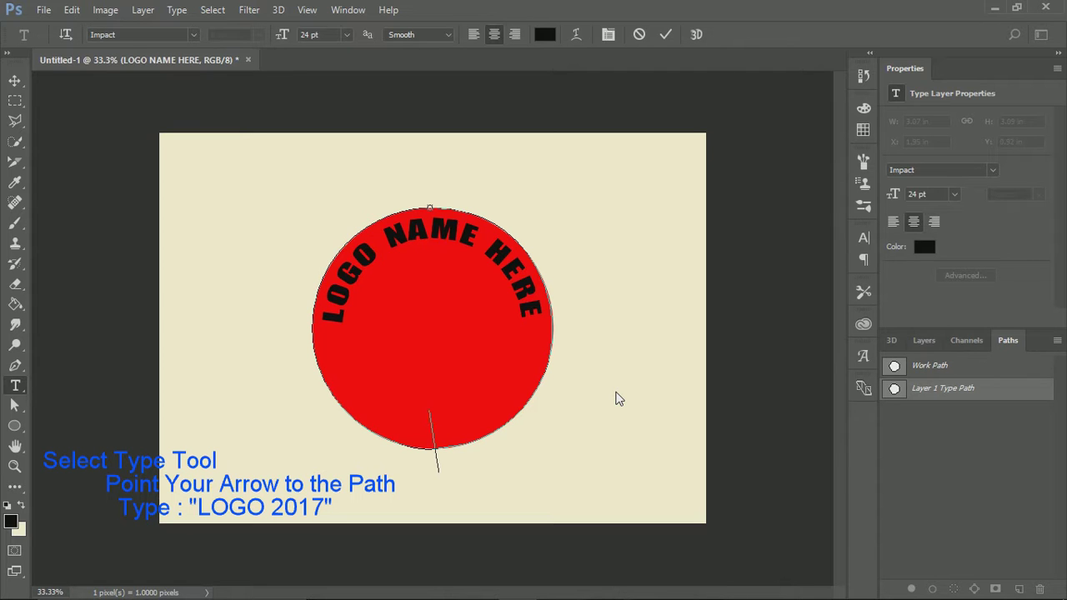
type("LO")
key("BackSpace")
type("OGO")
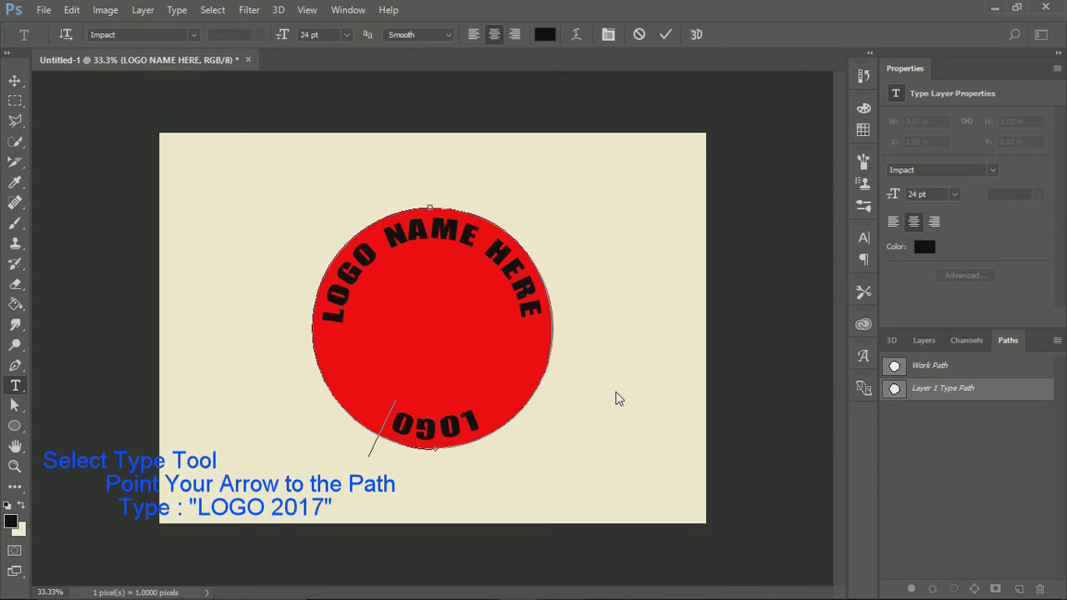
type(" 2017")
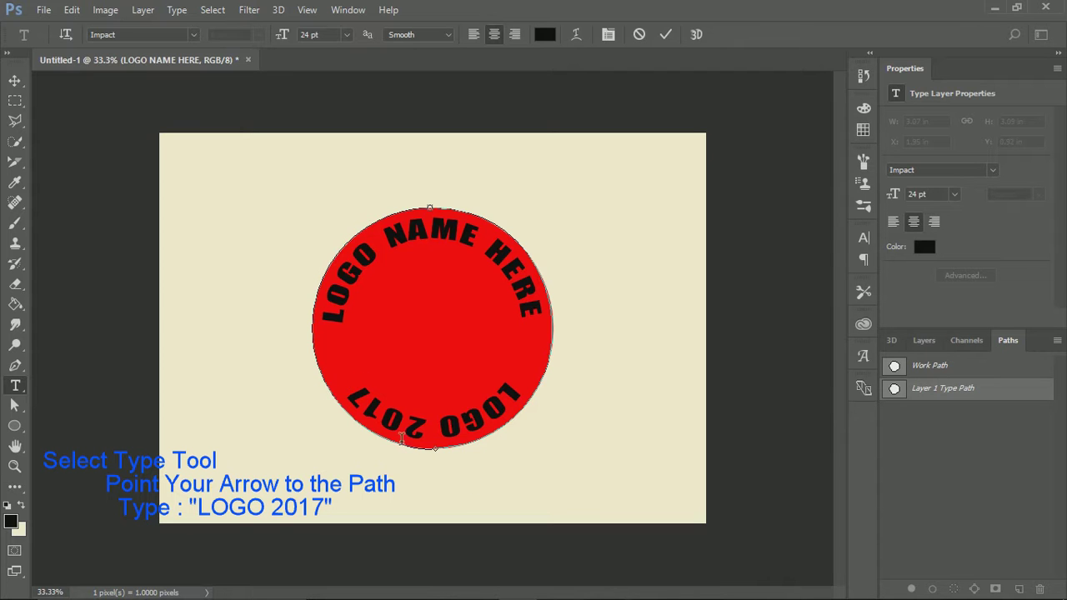
left_click(433, 439)
mouse_move(451, 434)
left_mouse_down()
mouse_move(523, 403)
mouse_move(340, 403)
left_mouse_up()
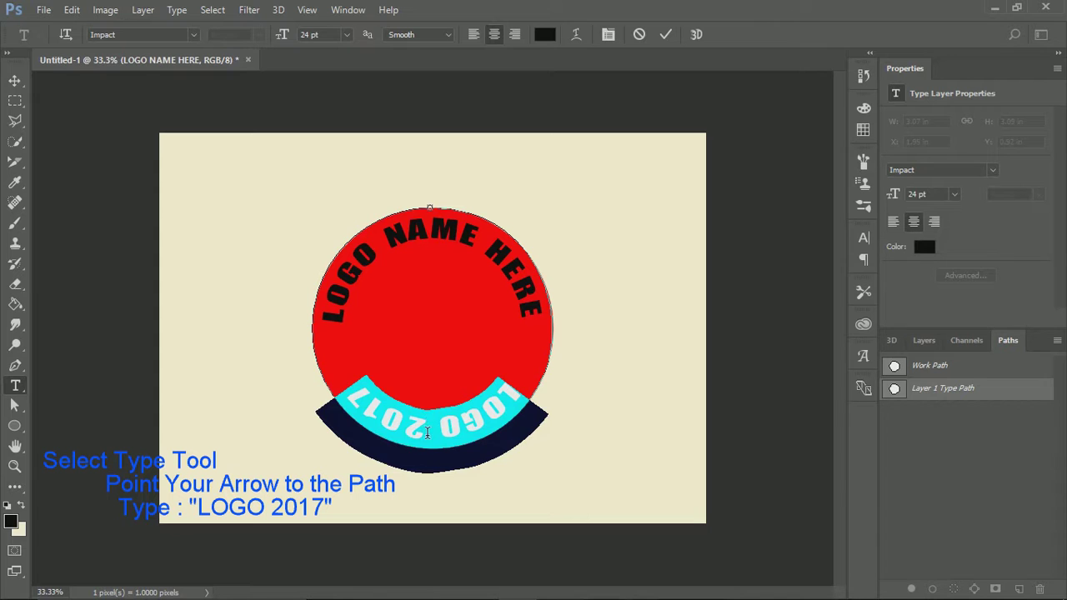
left_click(427, 432)
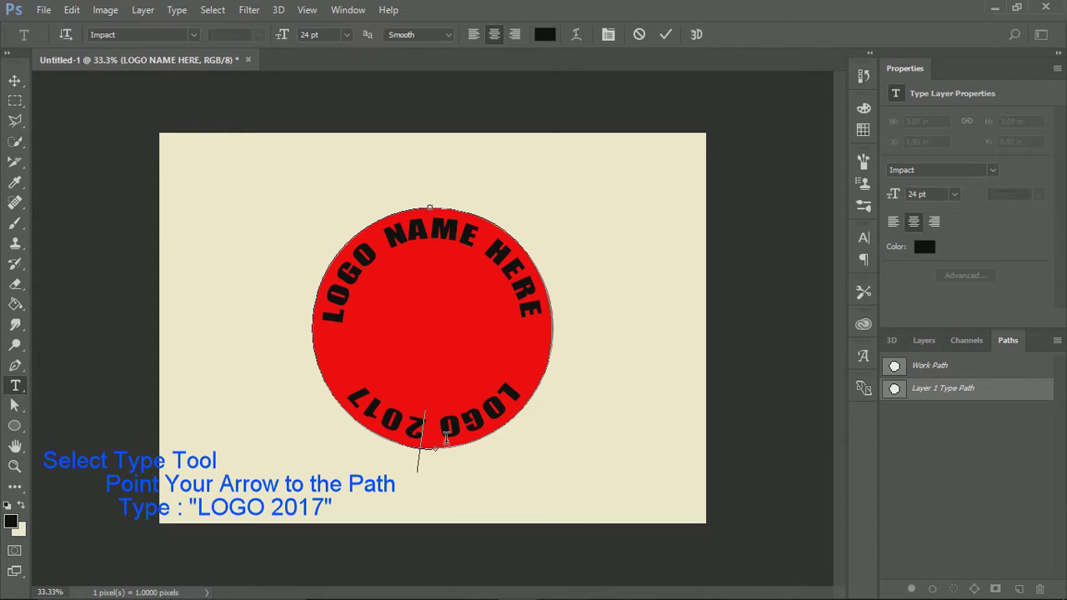
Flip LOGO 2017 across the path so it reads upright below the circle.
left_click(519, 409)
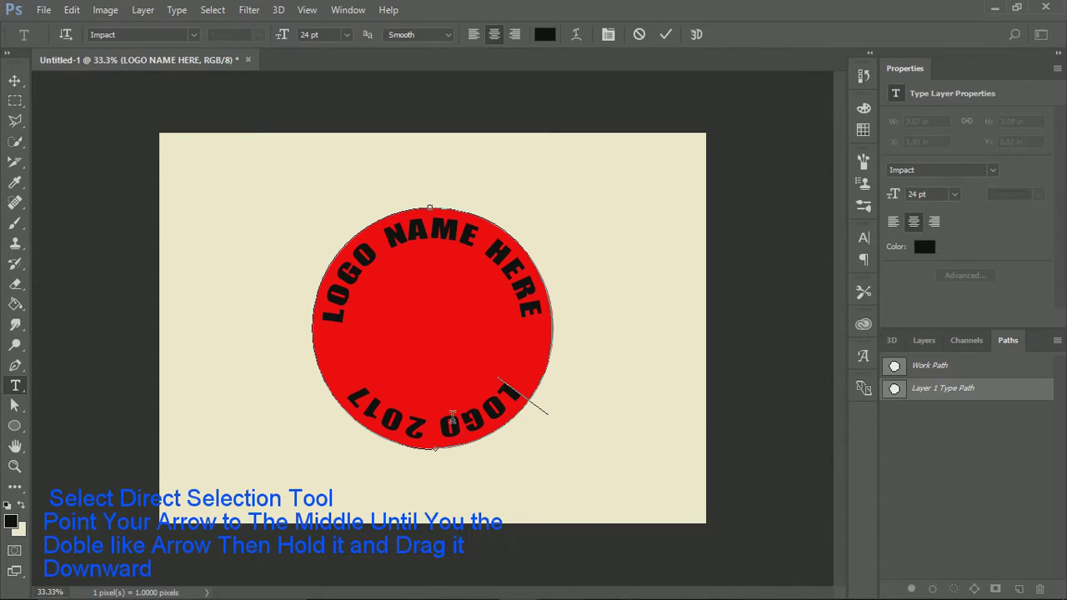
left_click_drag(485, 410, 338, 400)
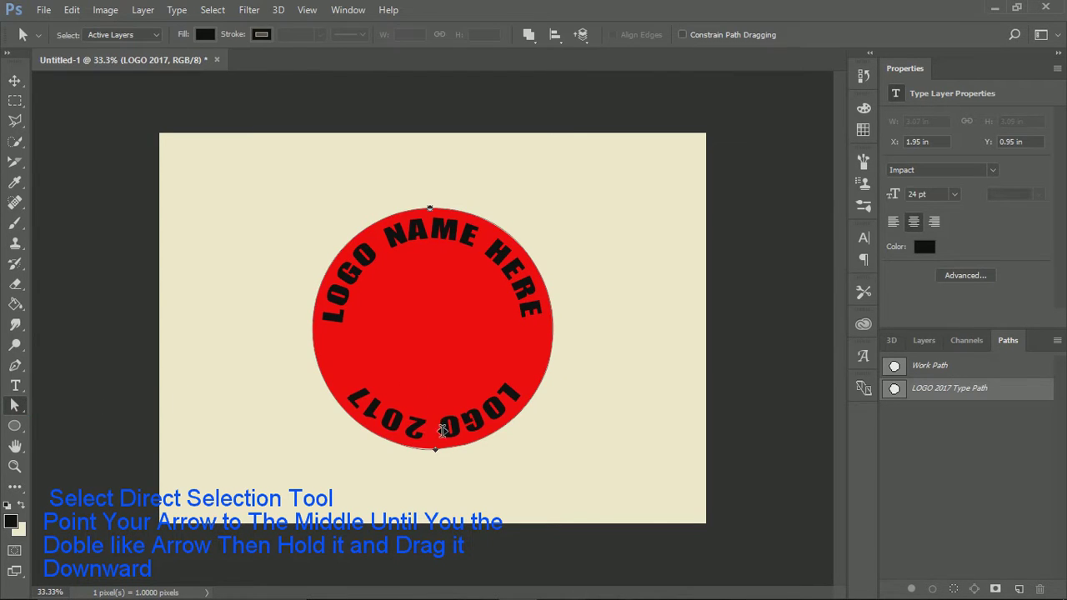
left_click_drag(441, 436, 437, 421)
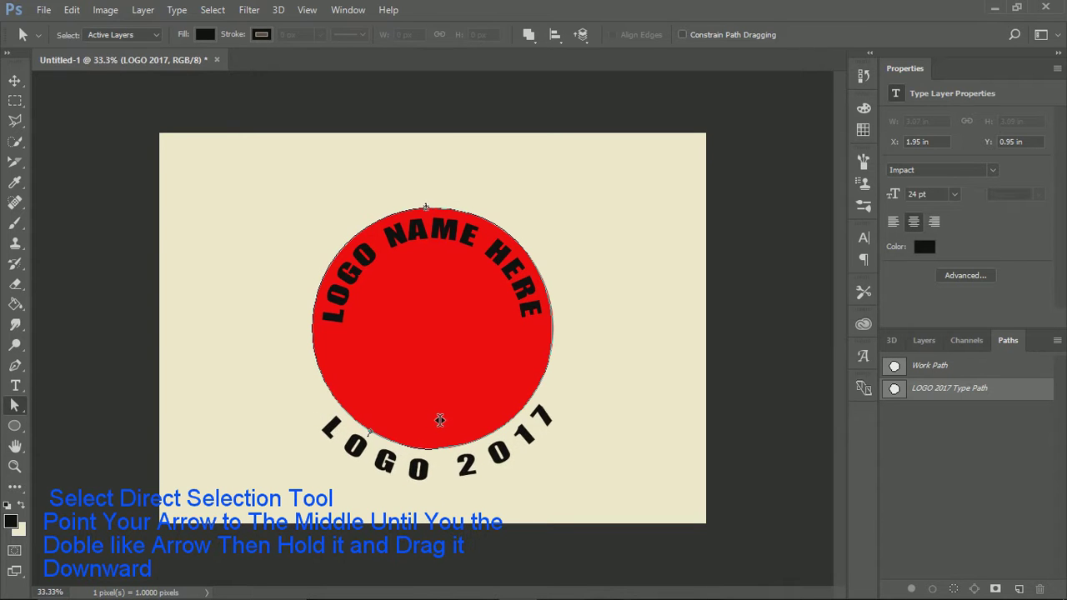
left_click_drag(438, 420, 432, 421)
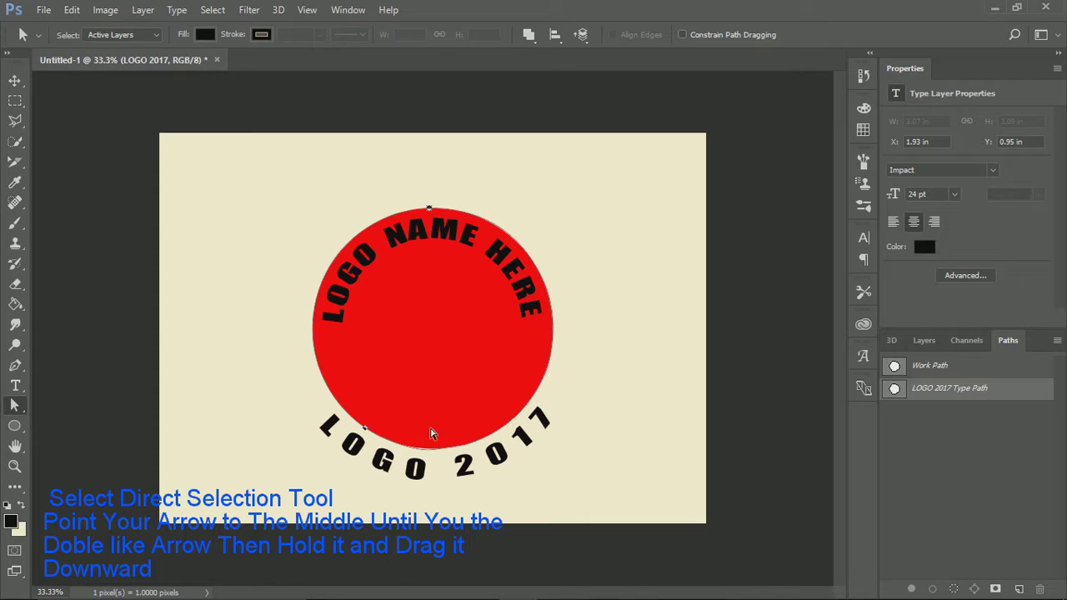
Reselect all of the LOGO 2017 text with the Type tool.
left_click(863, 240)
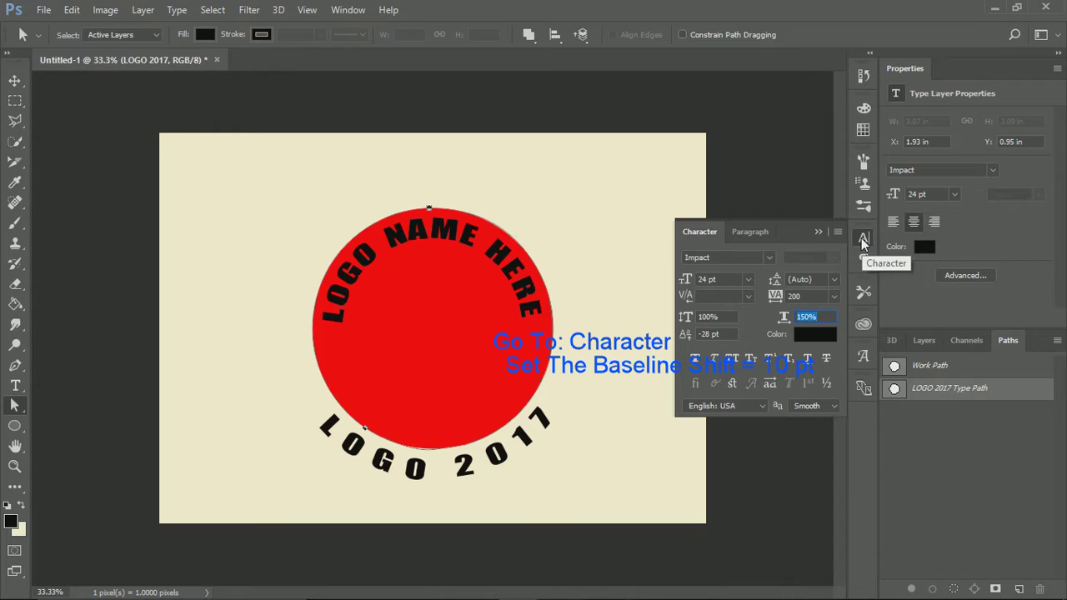
left_click(863, 240)
key("t")
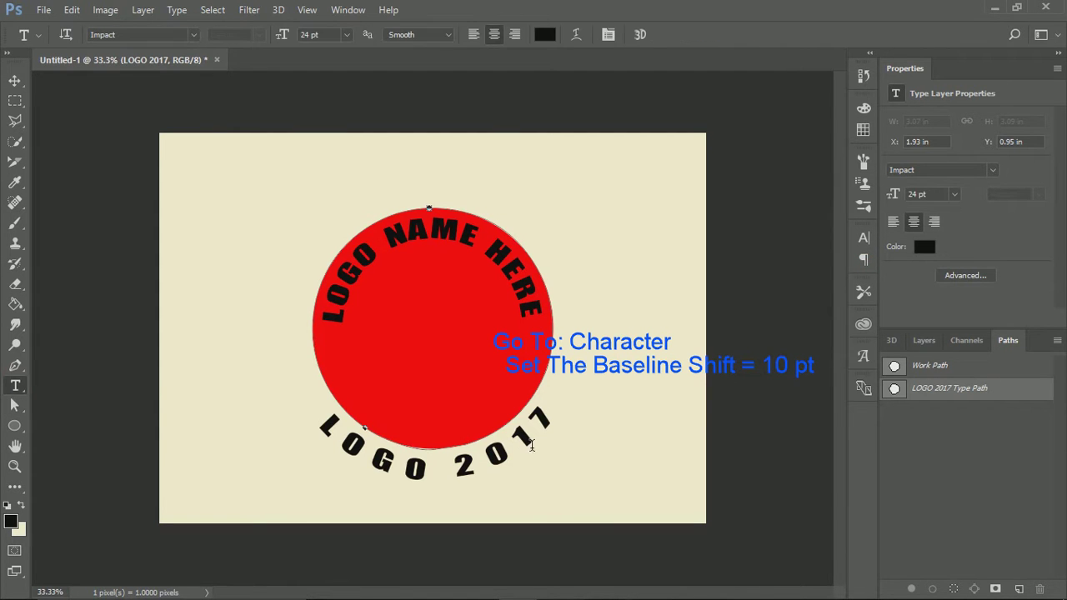
mouse_move(550, 423)
left_mouse_down()
mouse_move(351, 471)
mouse_move(305, 459)
left_mouse_up()
left_click(546, 425)
left_click_drag(546, 425, 286, 421)
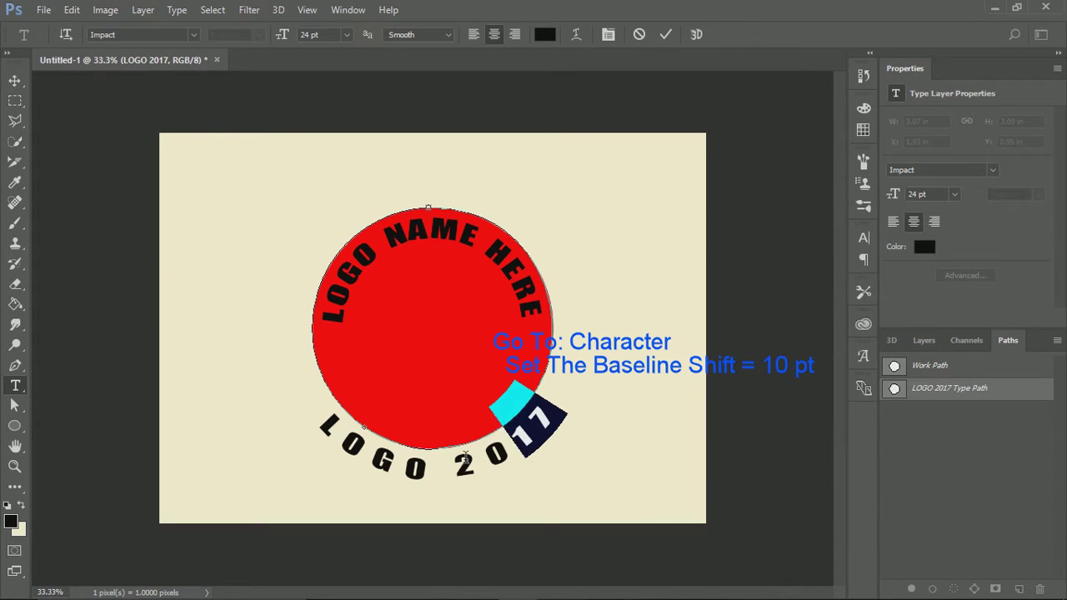
Raise LOGO 2017's baseline shift to 10 pt and commit the text.
left_click(865, 238)
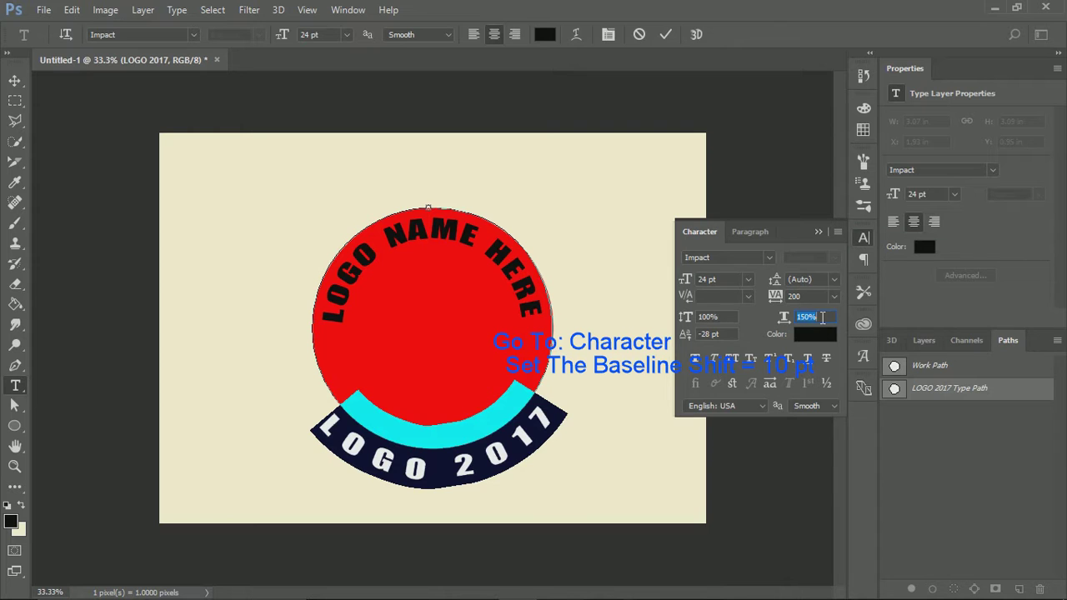
left_click(679, 331)
key("Up")
key("Up")
key("Up")
key("Up")
key("Up")
key("Up")
key("Up")
key("Up")
key("Up")
key("Up")
key("Up")
key("Up")
key("Up")
key("Up")
key("Up")
key("Up")
key("Up")
key("Up")
key("Up")
key("Up")
key("Up")
key("Up")
key("Up")
key("Up")
key("Up")
key("Up")
key("Up")
key("Up")
key("Up")
key("Up")
key("Up")
key("Up")
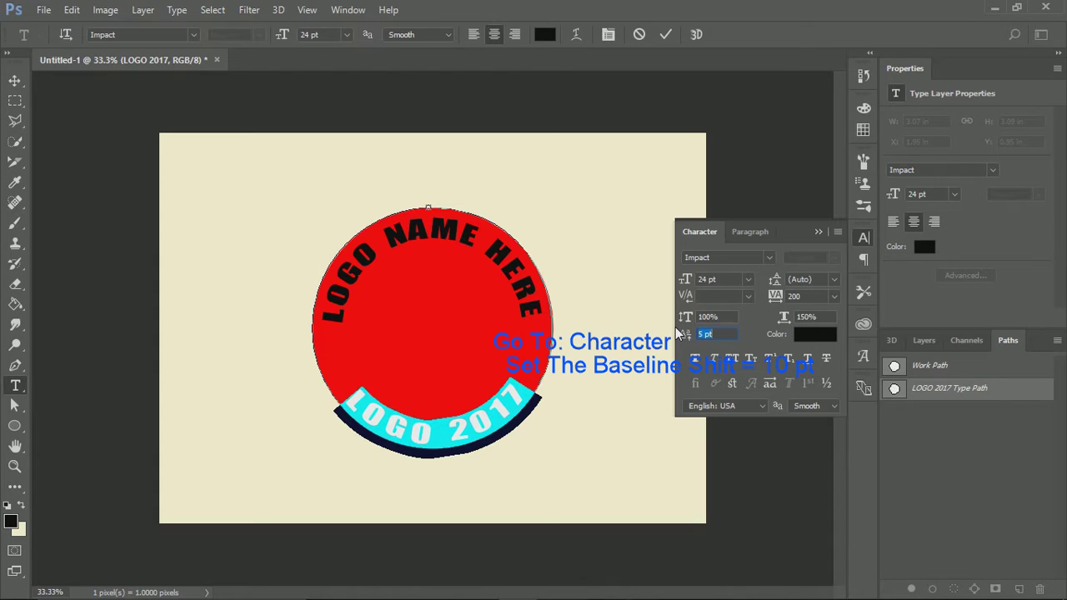
key("Up")
key("Up")
key("Up")
key("Up")
key("Up")
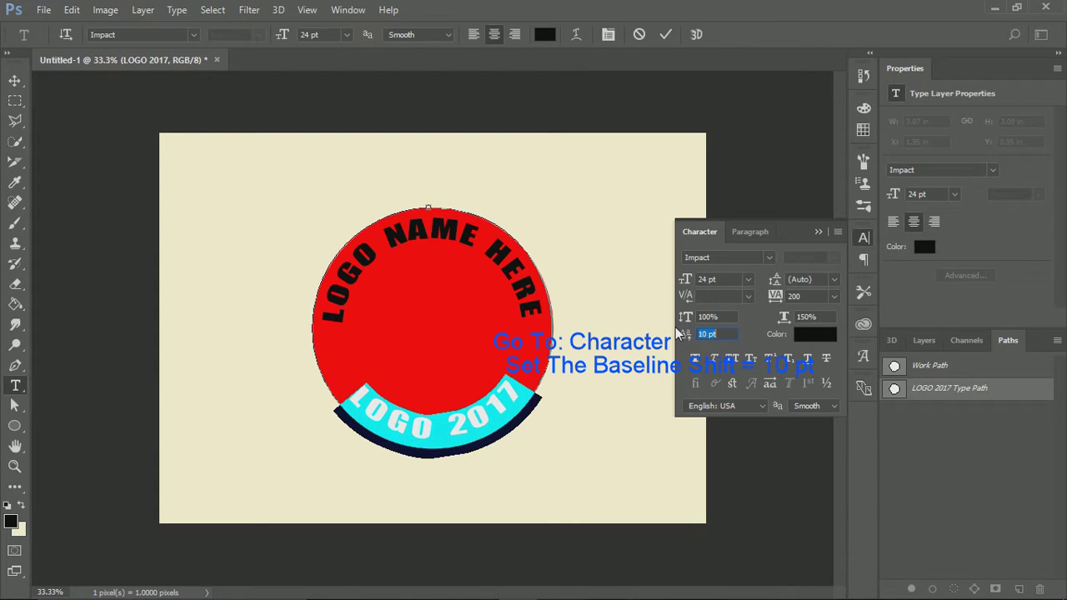
key("Down")
key("Down")
key("Up")
key("Up")
left_click(692, 472)
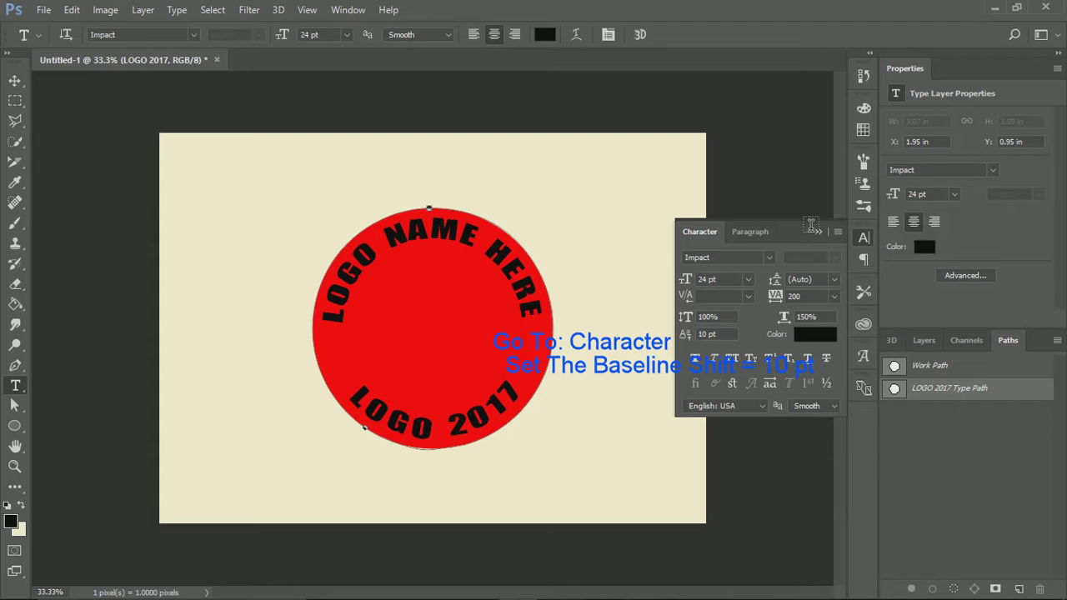
left_click(818, 234)
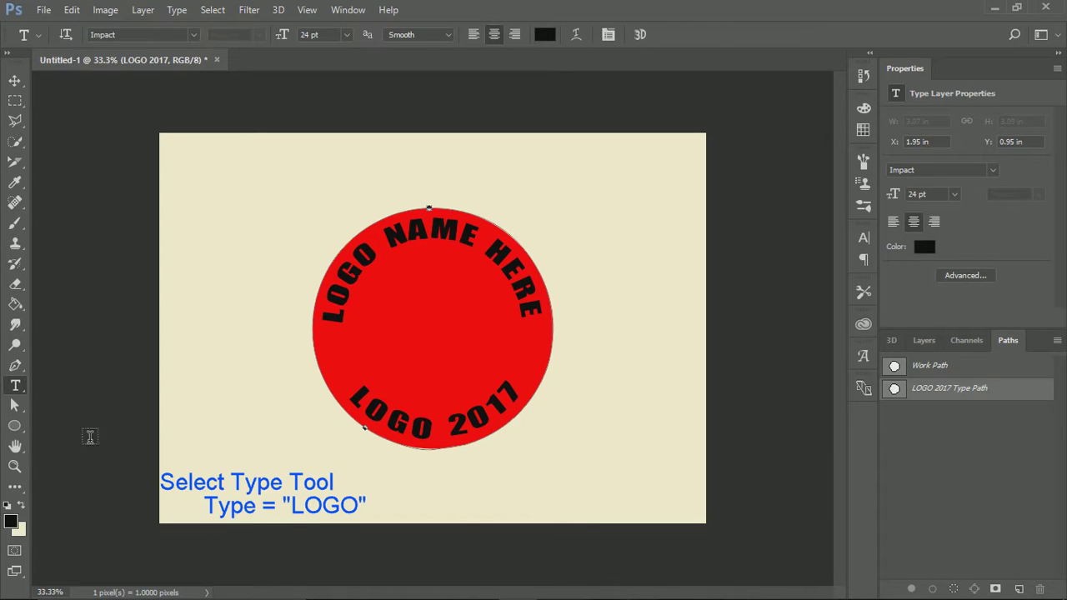
Add a new straight 'LOGO' text layer to the left of the circle.
left_click(15, 426)
left_click(15, 385)
left_click(924, 340)
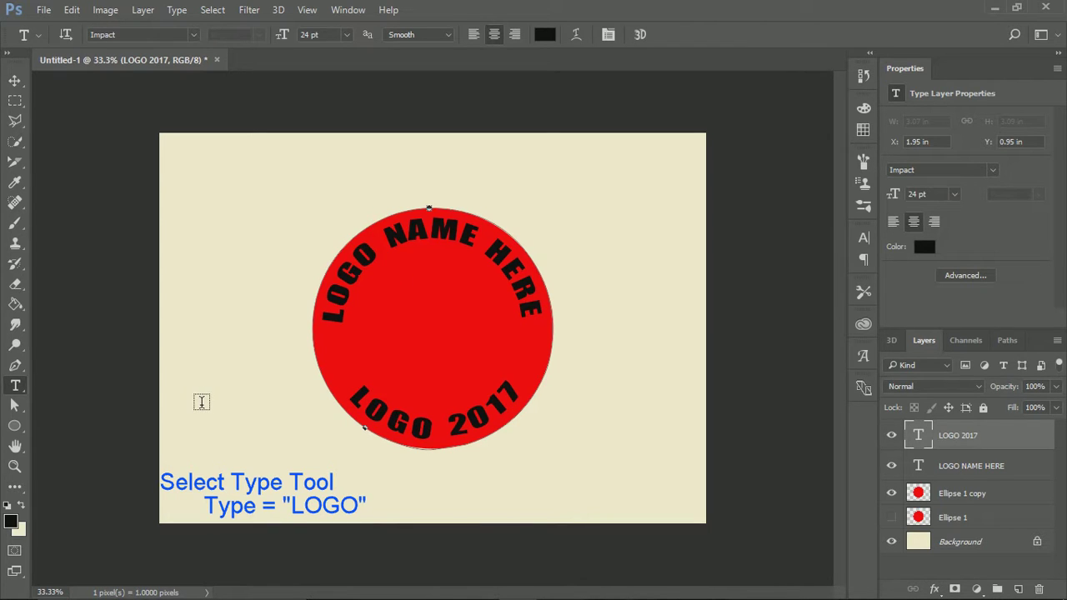
left_click(195, 397)
type("LO")
type("GO")
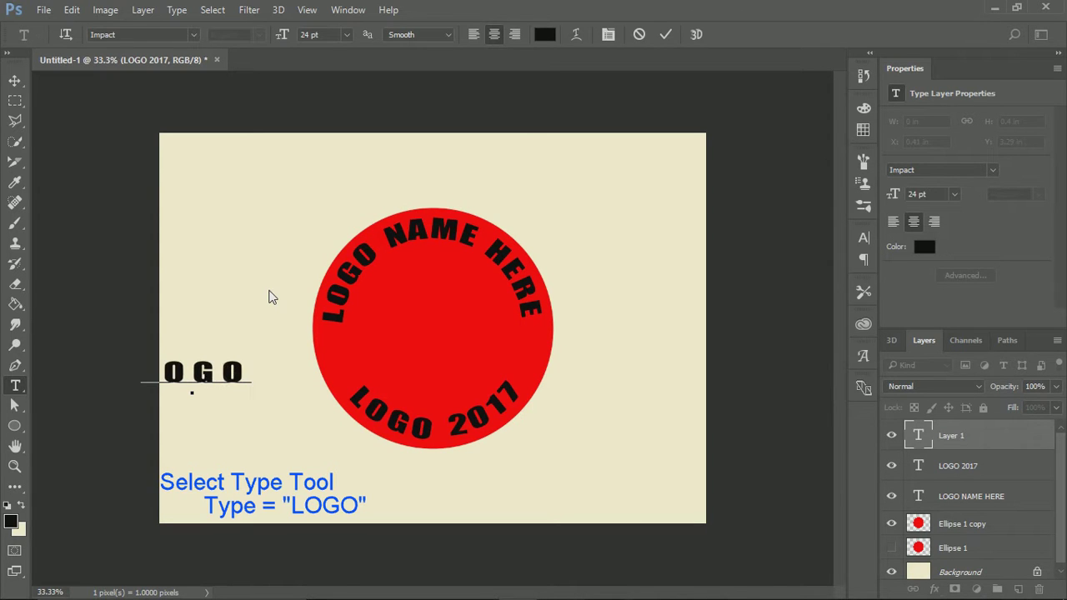
Set the LOGO text to 100% horizontal scale and 0 tracking, then commit it.
key("ctrl+a")
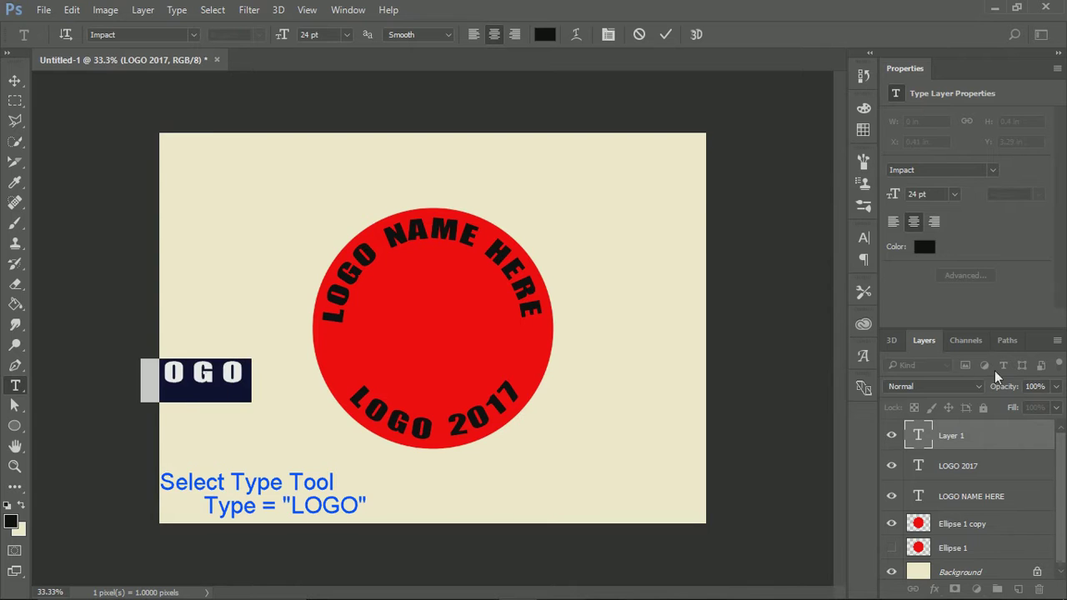
left_click(864, 237)
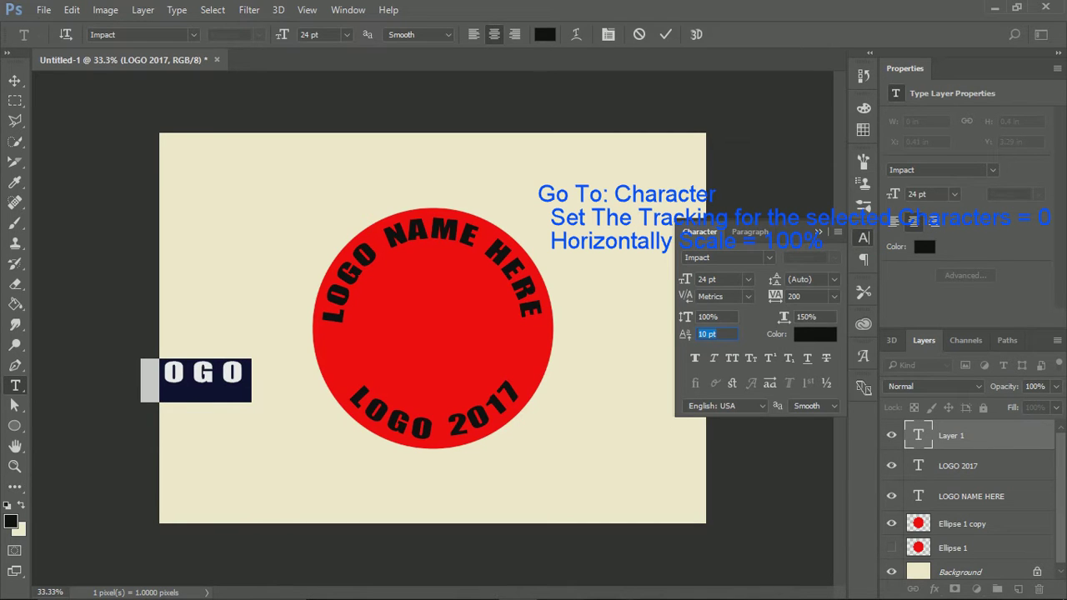
left_click(829, 320)
type("0")
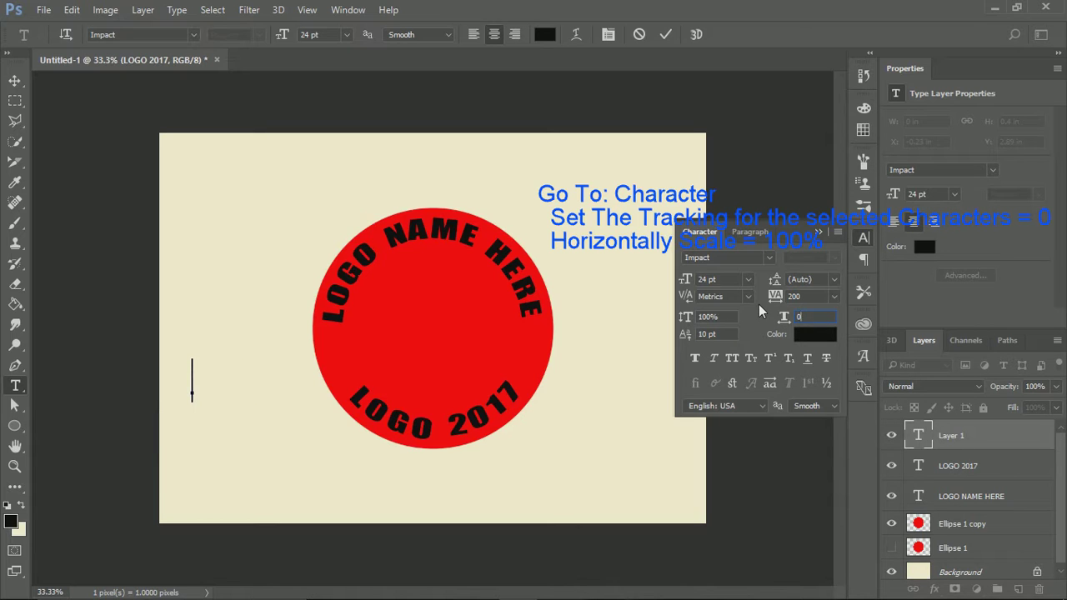
key("BackSpace")
type("1")
type("00")
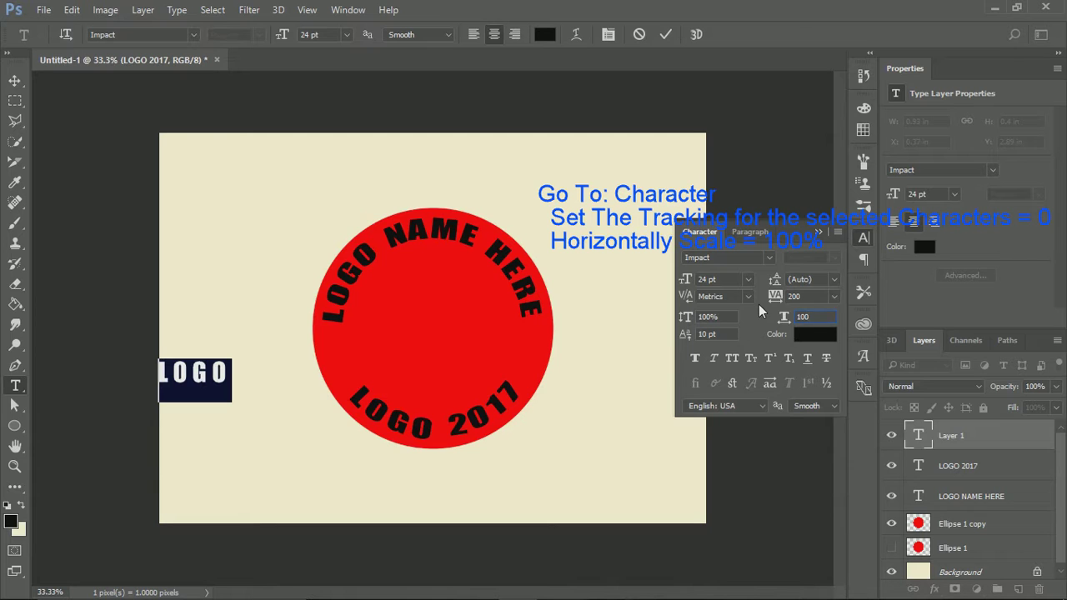
left_click(834, 297)
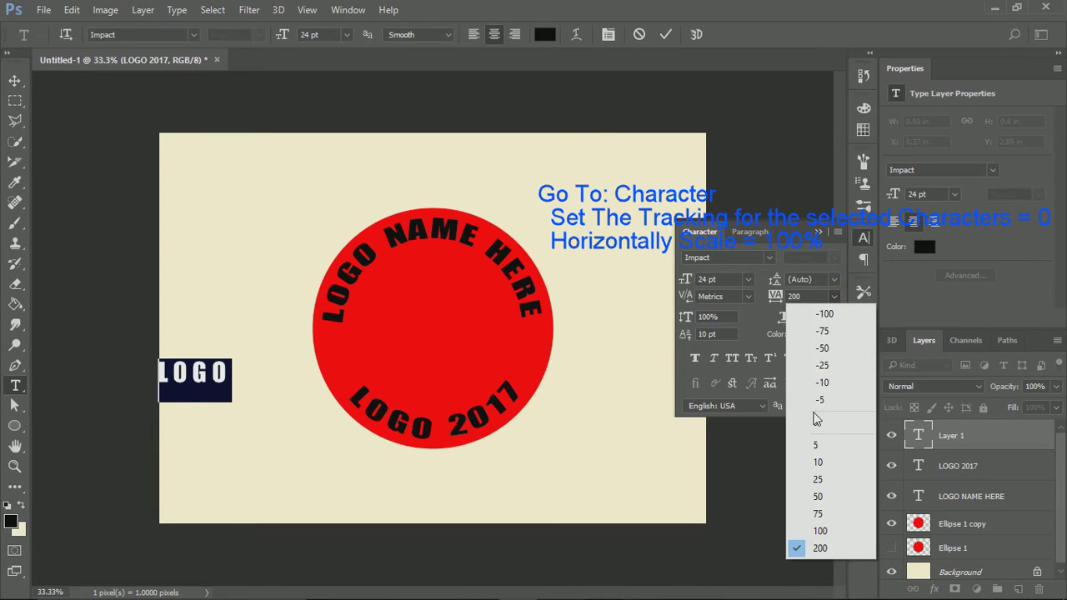
left_click(815, 425)
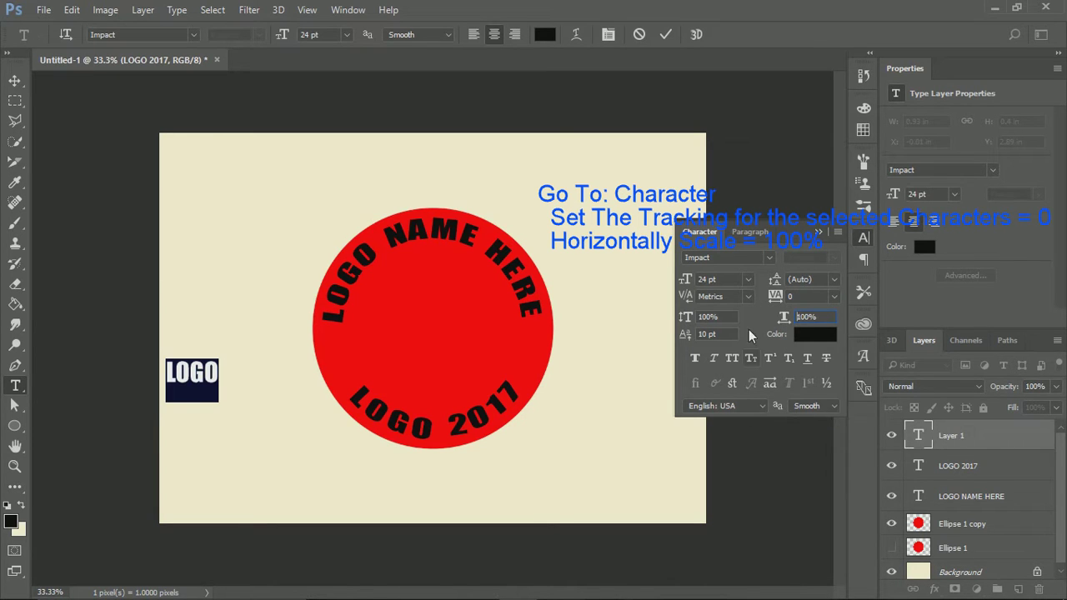
left_click(15, 80)
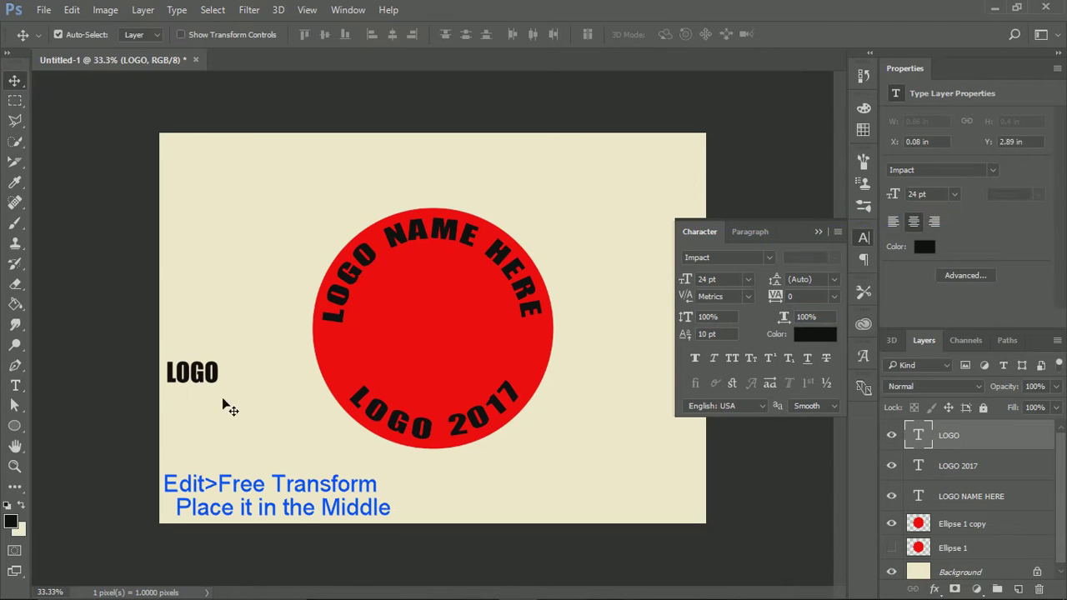
Free-transform the LOGO text up to about 53 pt and centre it in the circle.
left_click_drag(209, 381, 223, 375)
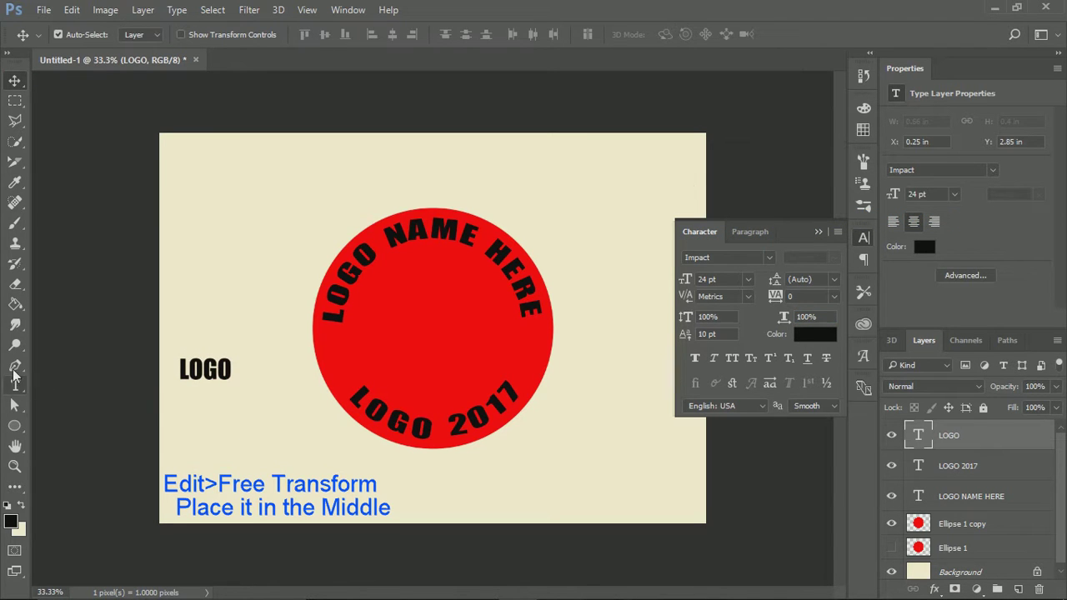
left_click(72, 10)
left_click(143, 333)
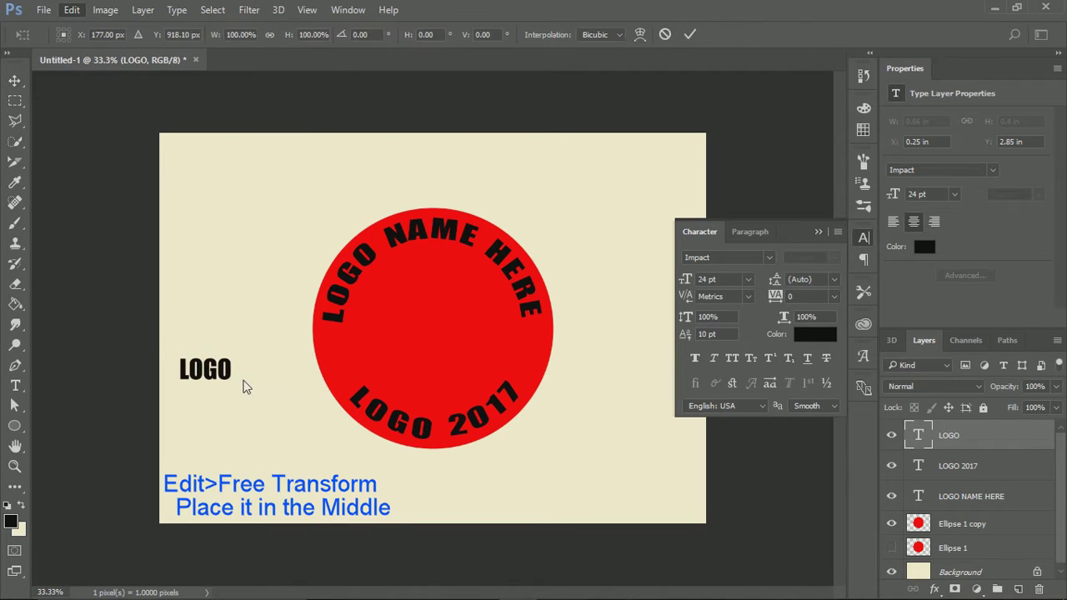
left_click_drag(239, 388, 320, 424)
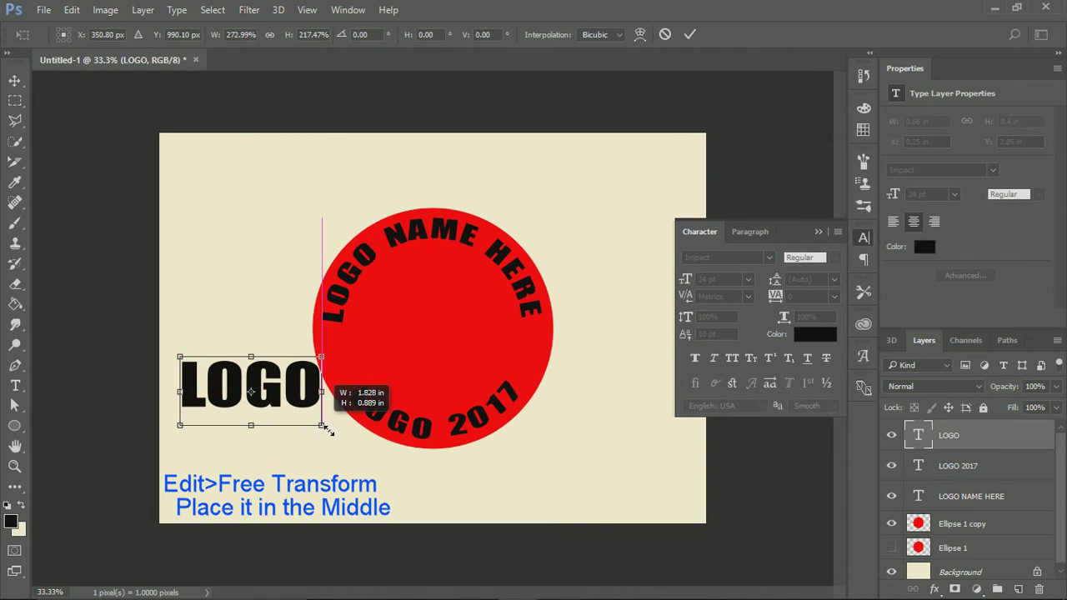
left_click_drag(320, 424, 322, 426)
key("v")
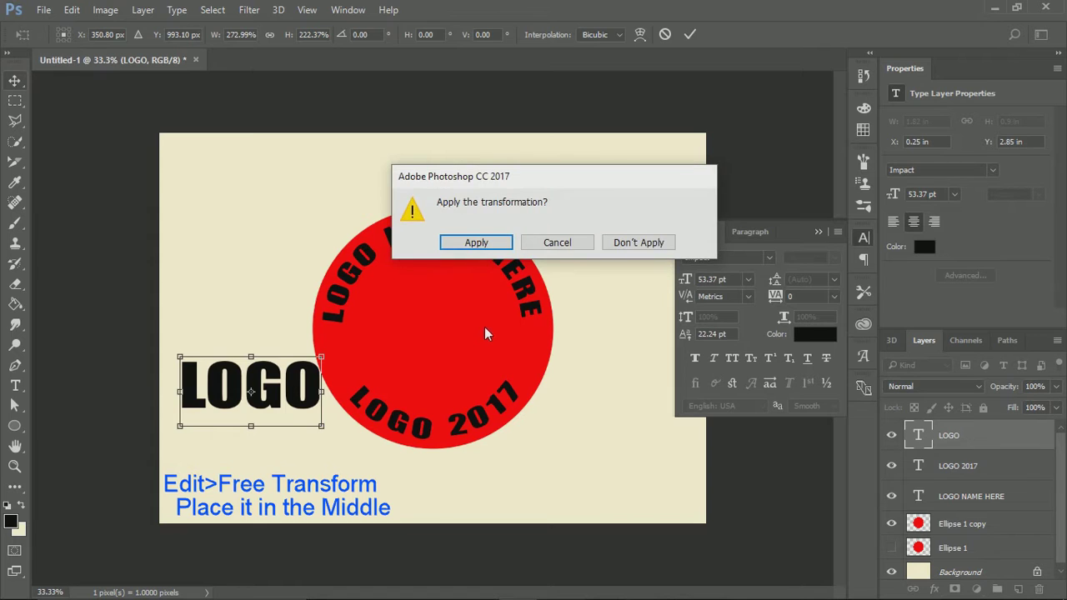
left_click(471, 244)
left_click_drag(298, 382, 484, 330)
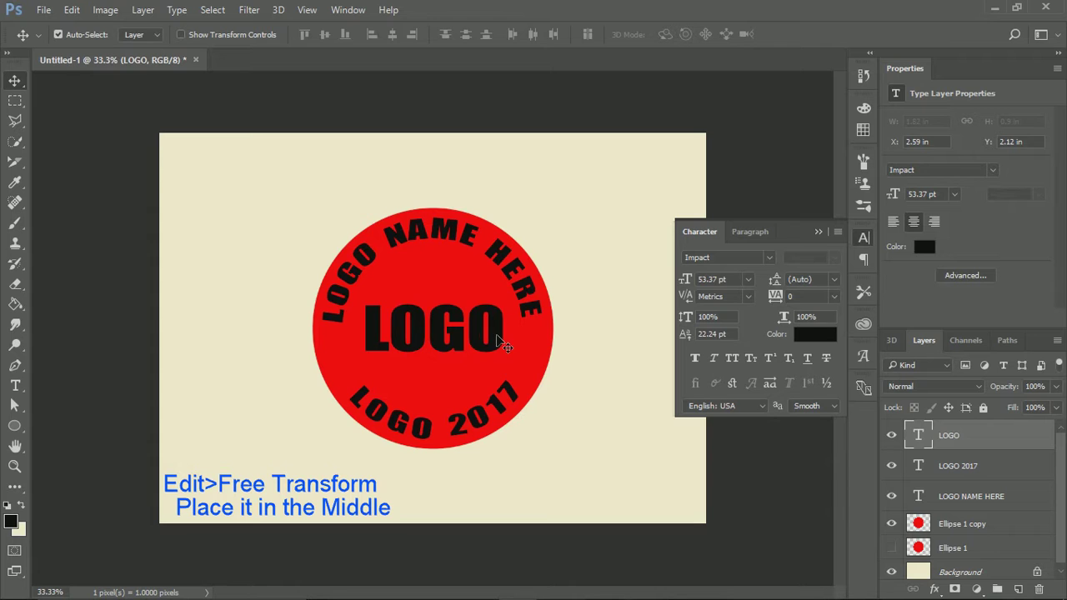
Rasterize the LOGO, LOGO 2017 and LOGO NAME HERE type layers and merge them.
left_click(818, 234)
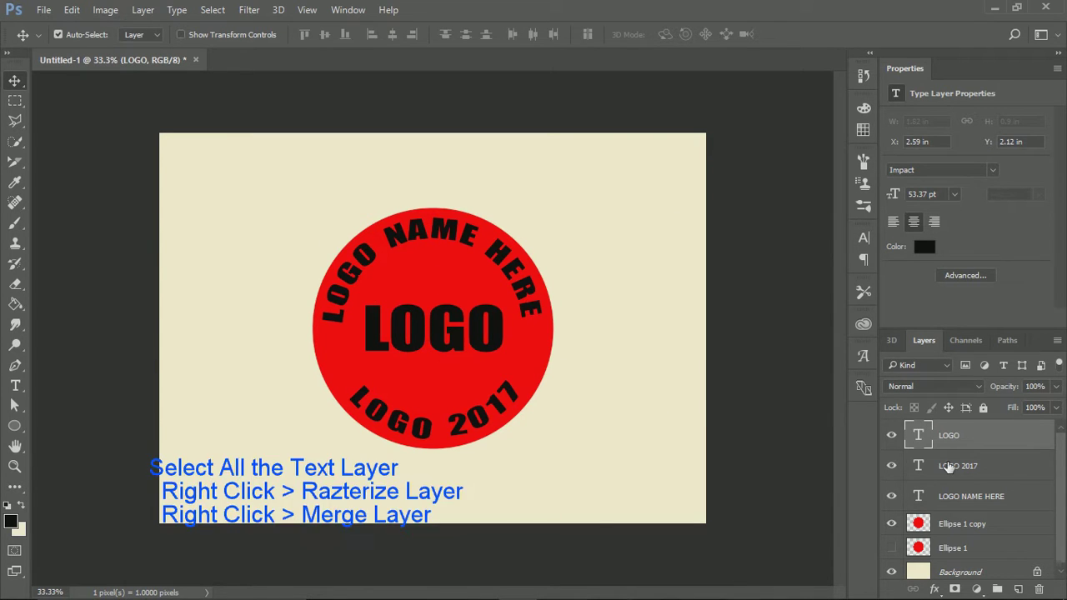
left_click(949, 465, "shift")
left_click(953, 502, "shift")
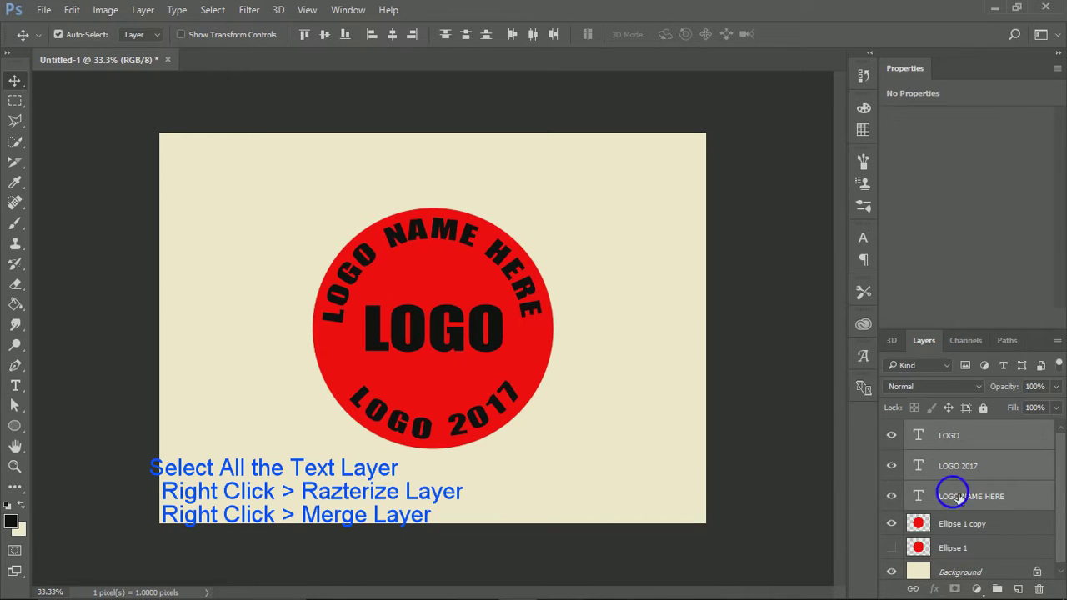
right_click(961, 498)
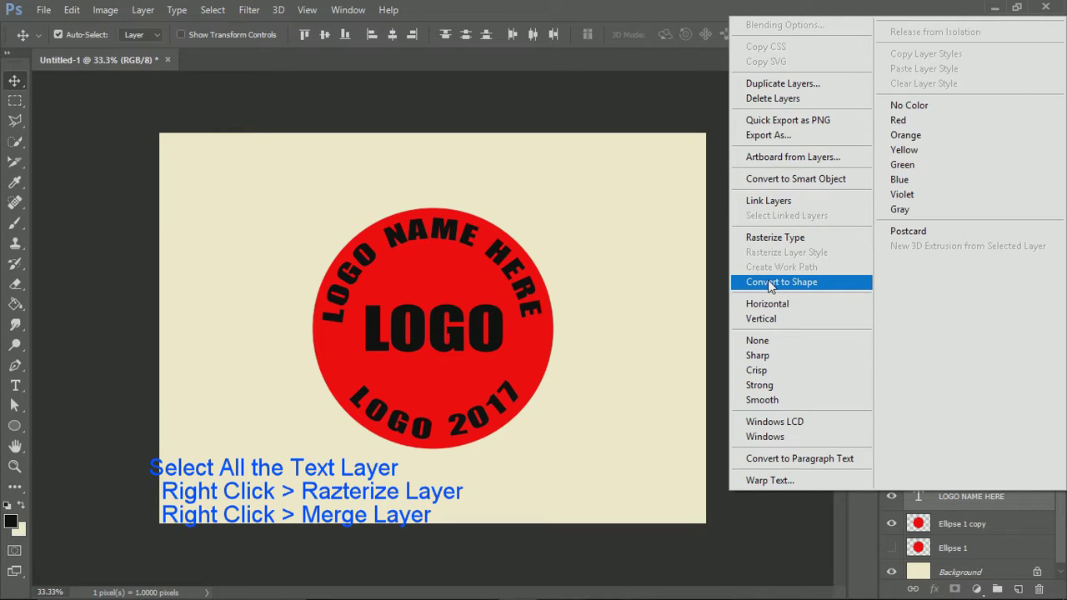
left_click(778, 239)
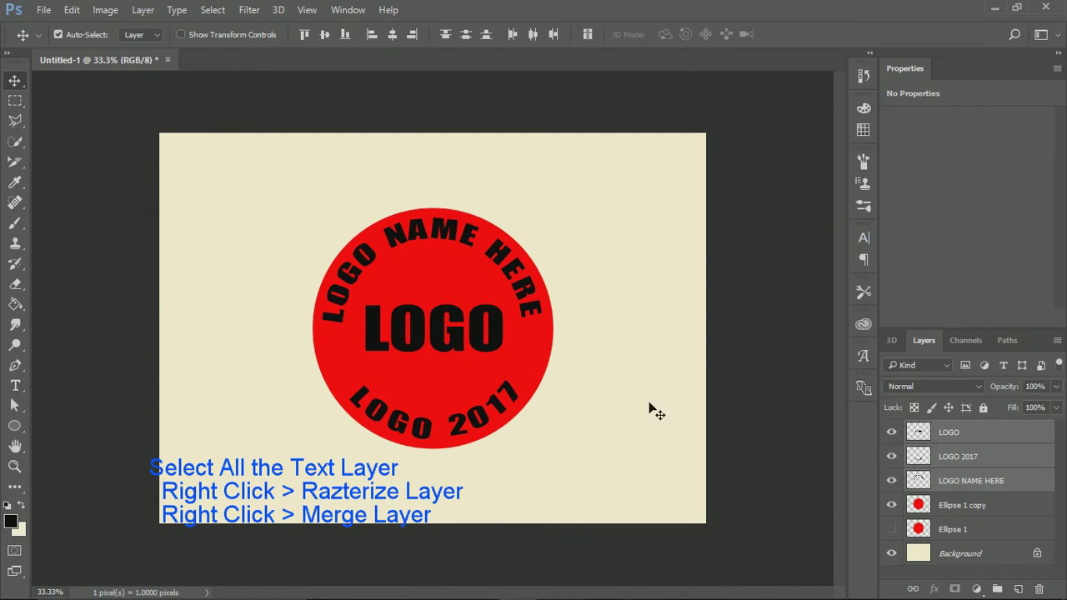
right_click(965, 435)
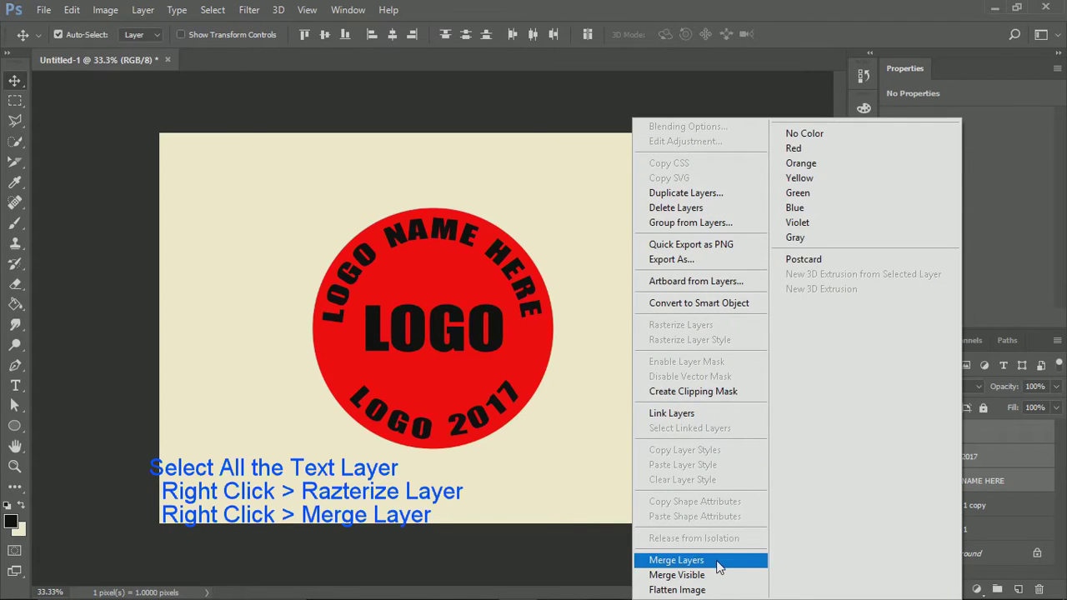
left_click(717, 560)
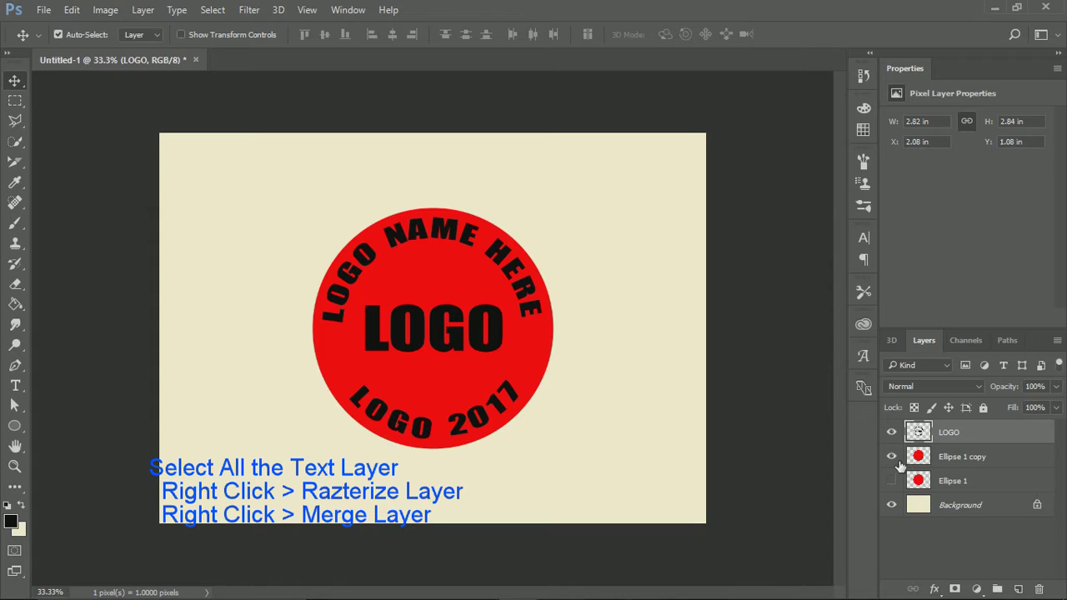
Load the LOGO lettering as a selection and cut it out of the Ellipse 1 copy circle.
left_click(952, 465)
left_click(948, 437)
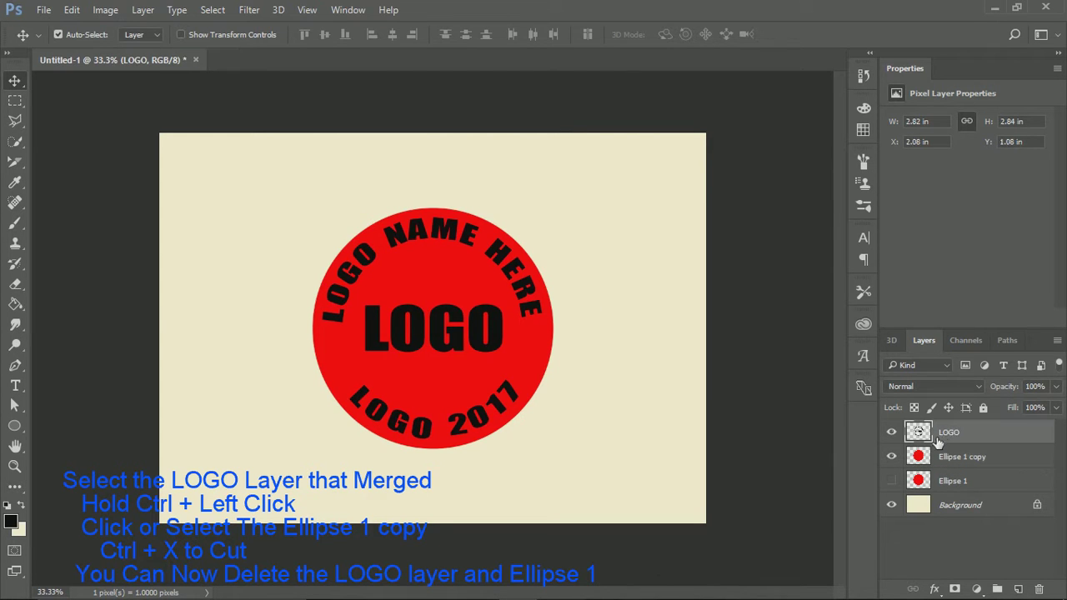
left_click(921, 434, "ctrl")
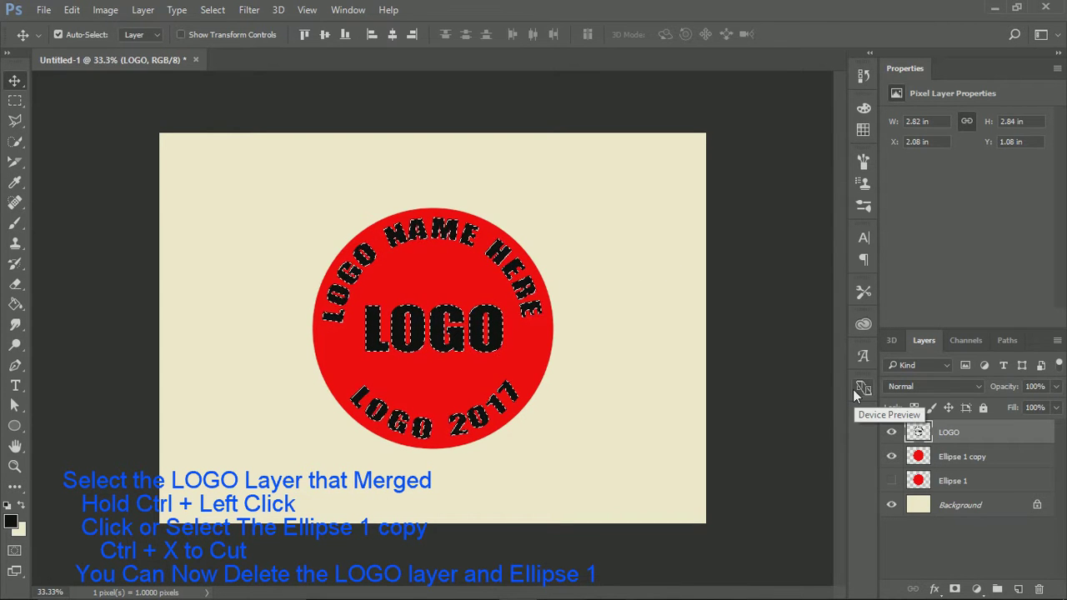
key("ctrl+x")
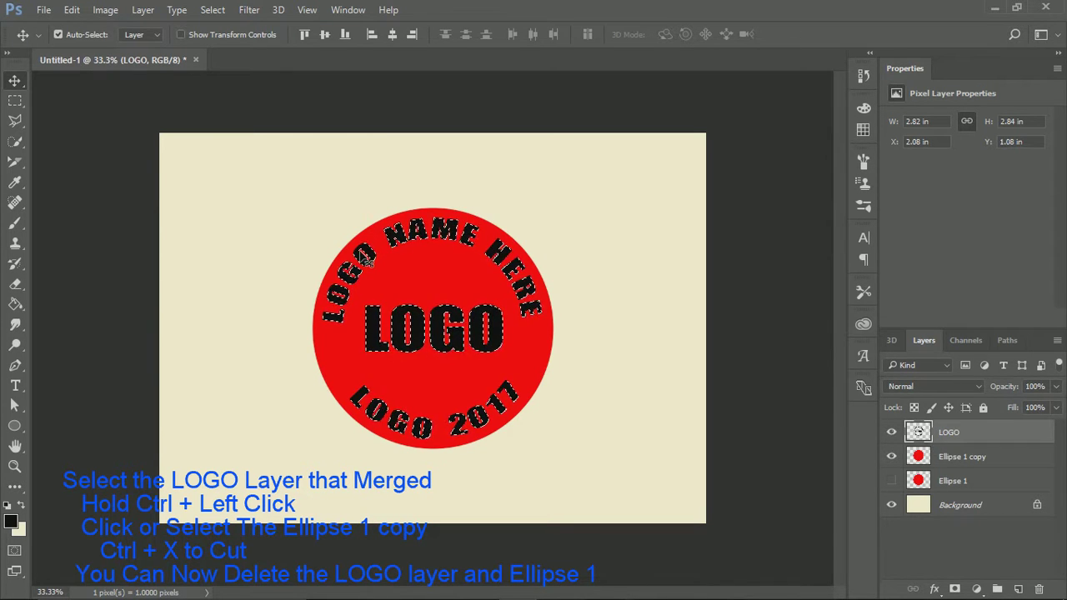
left_click(929, 456)
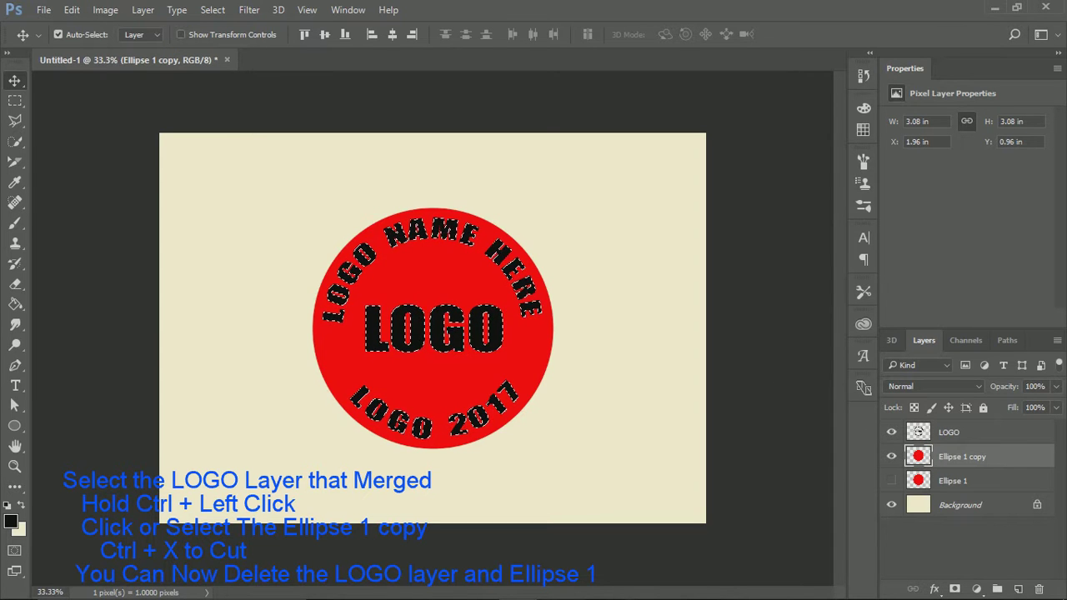
key("ctrl+x")
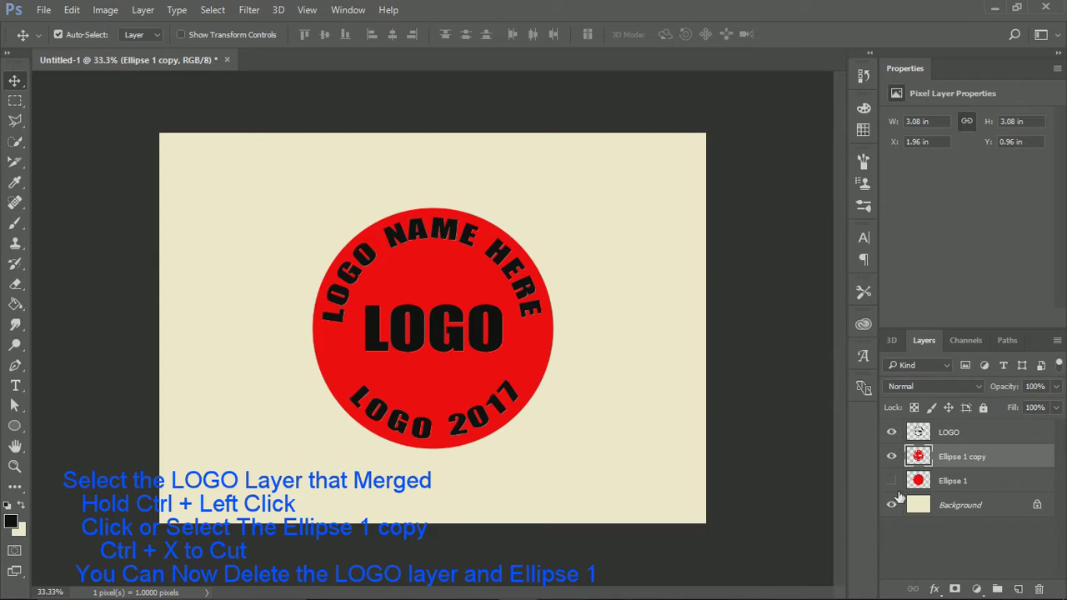
left_click(896, 433)
left_click(896, 433)
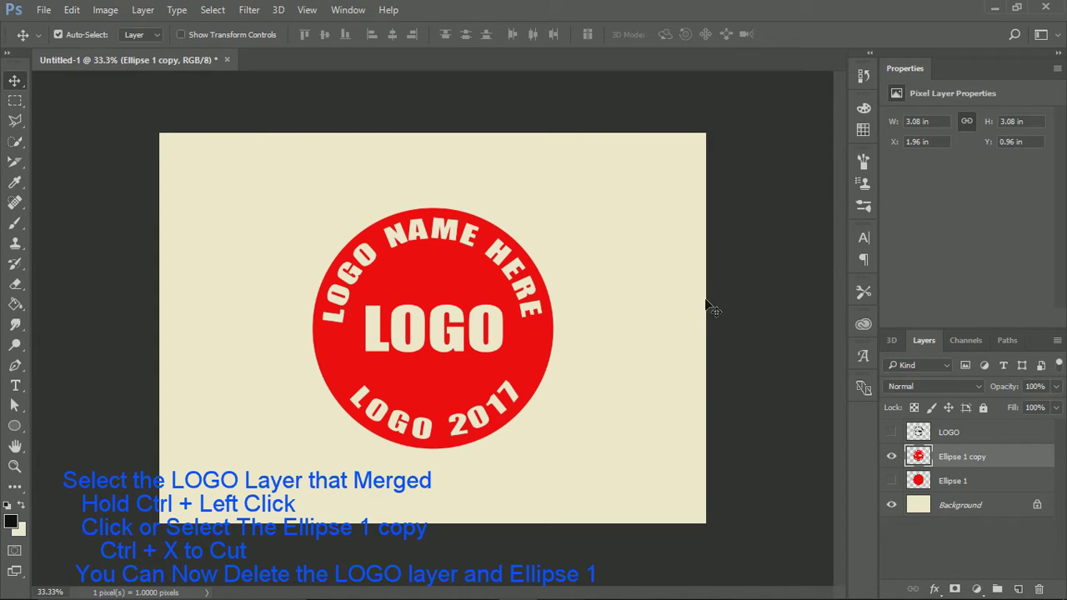
Delete the LOGO and Ellipse 1 layers, keeping Ellipse 1 copy selected.
right_click(966, 455)
key("Escape")
left_click(950, 433)
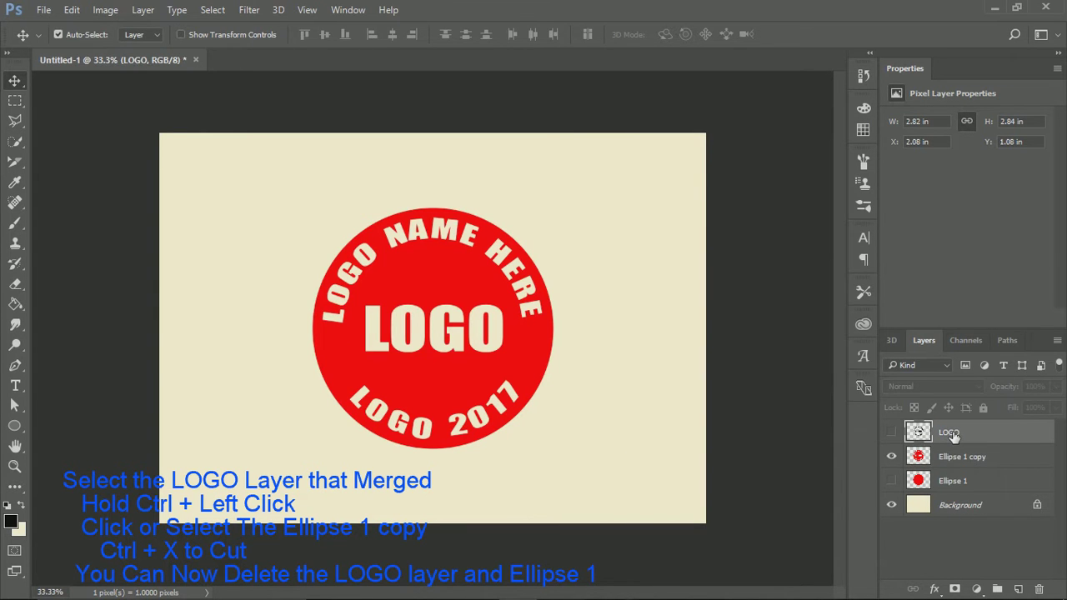
key("Delete")
left_click(955, 457)
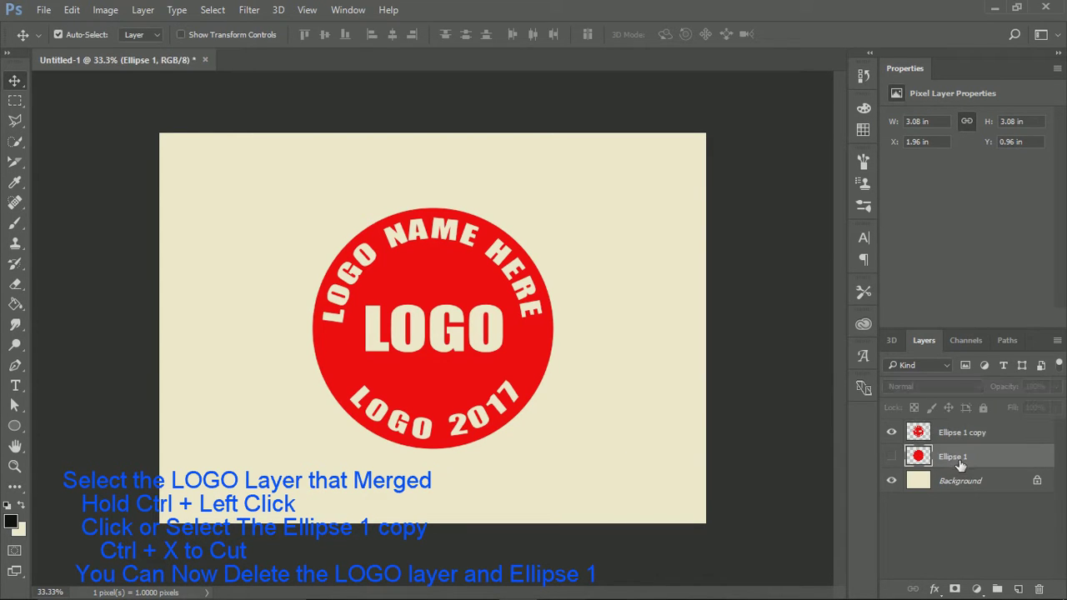
key("Delete")
left_click(951, 433)
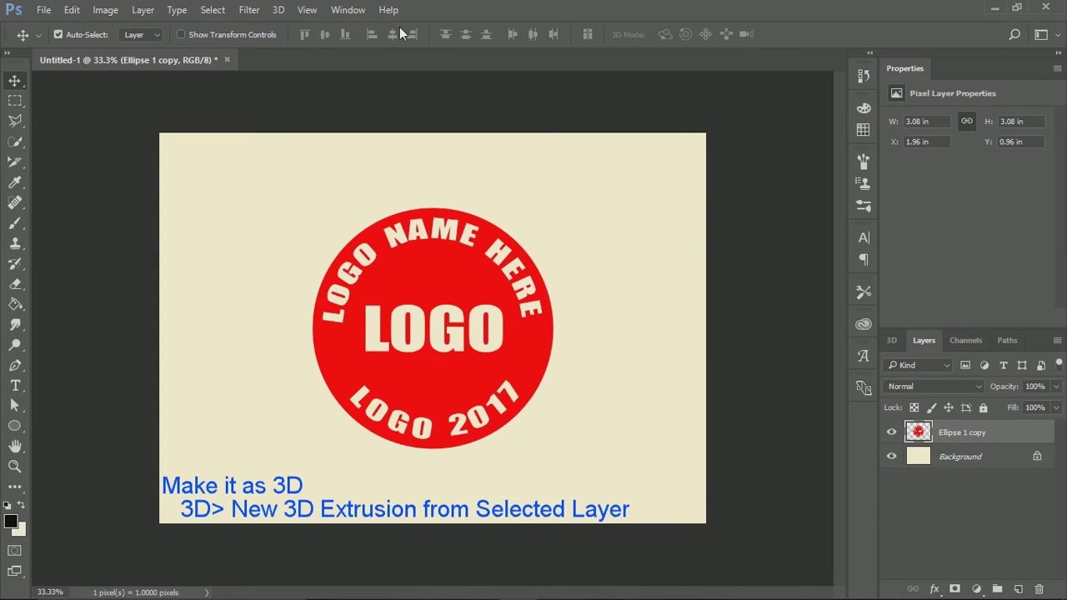
Extrude the cut-out circle into 3D using the plain Extrude preset at 0.3 in depth.
left_click(278, 10)
left_click(336, 117)
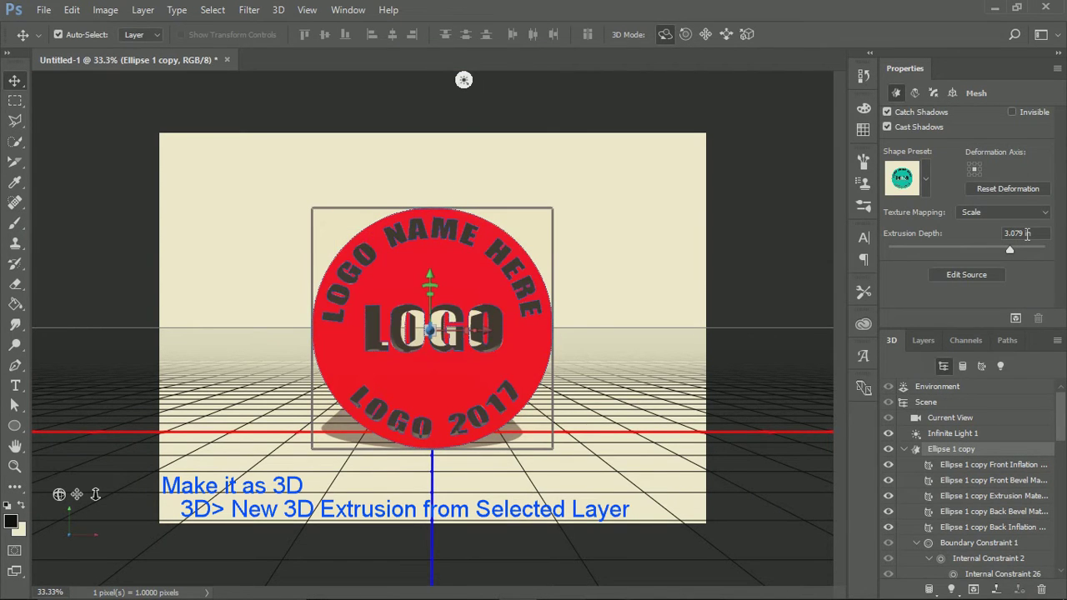
left_click(926, 180)
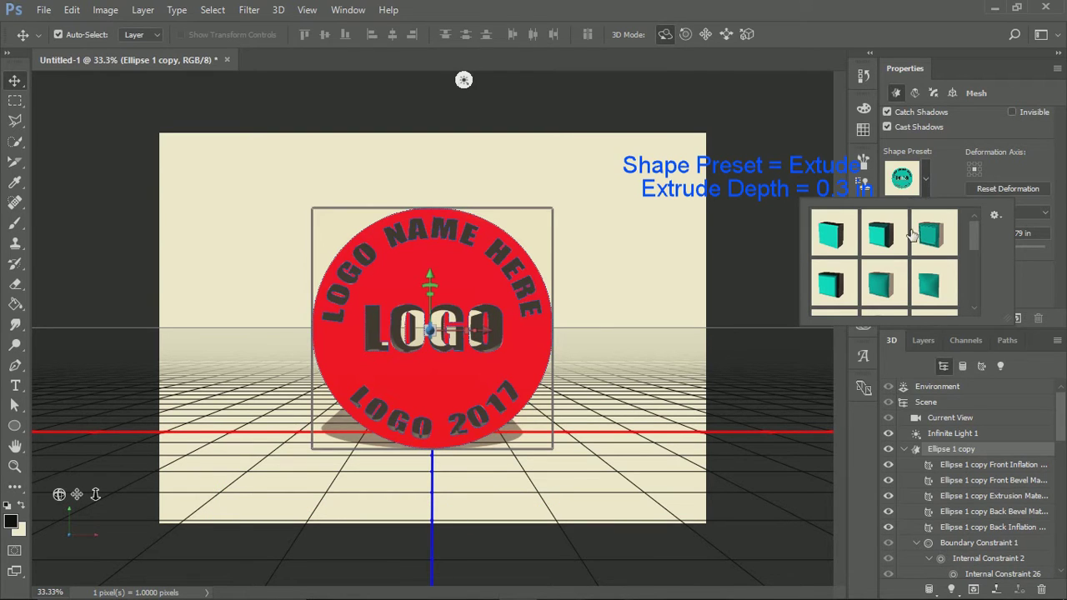
left_click(884, 233)
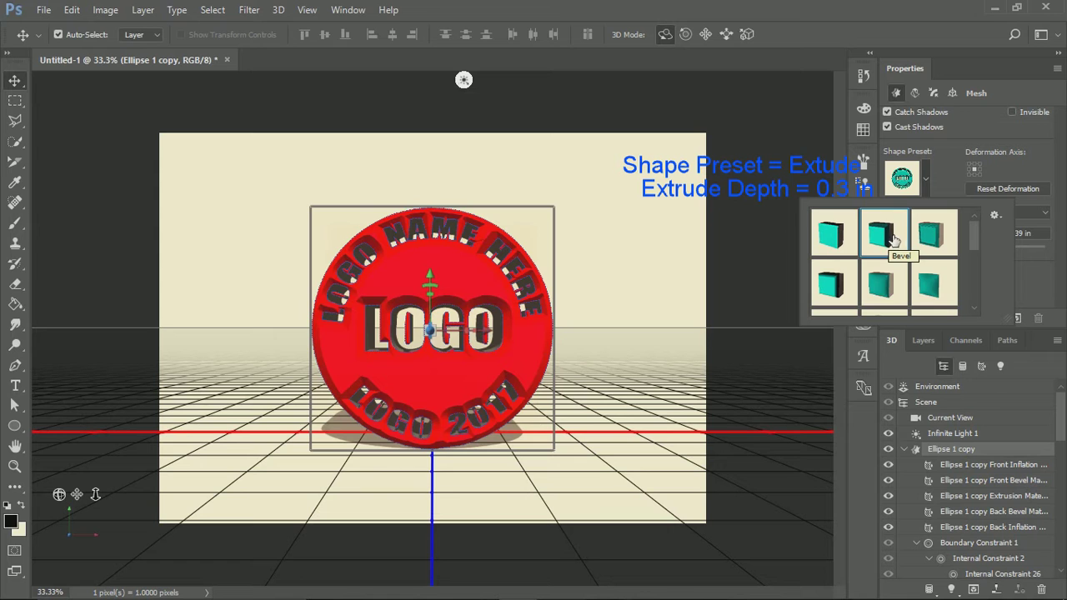
left_click(836, 240)
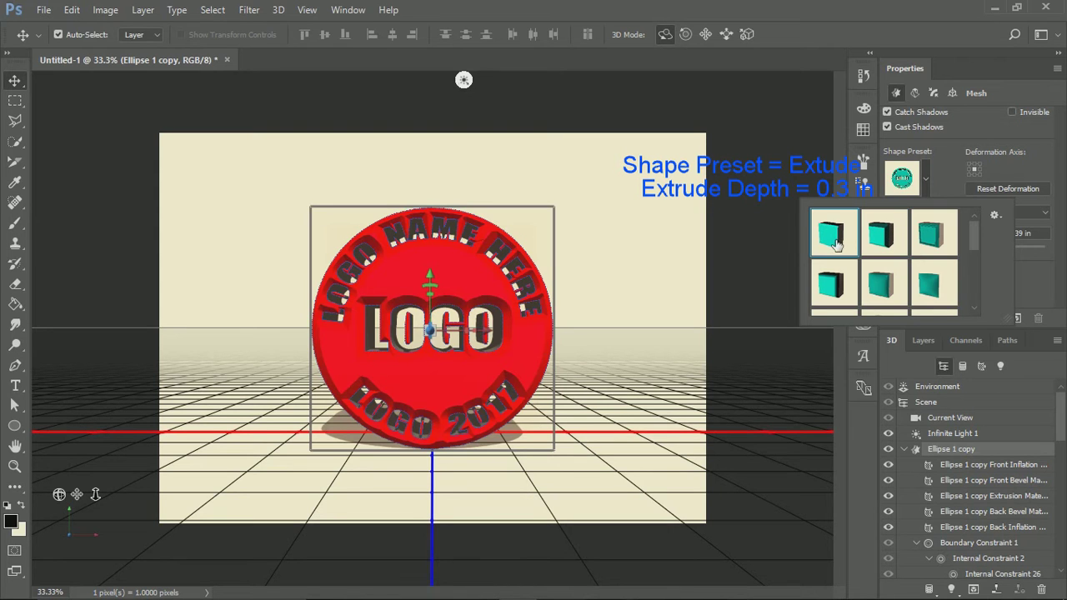
left_click(1029, 269)
left_click(1031, 239)
type(".3")
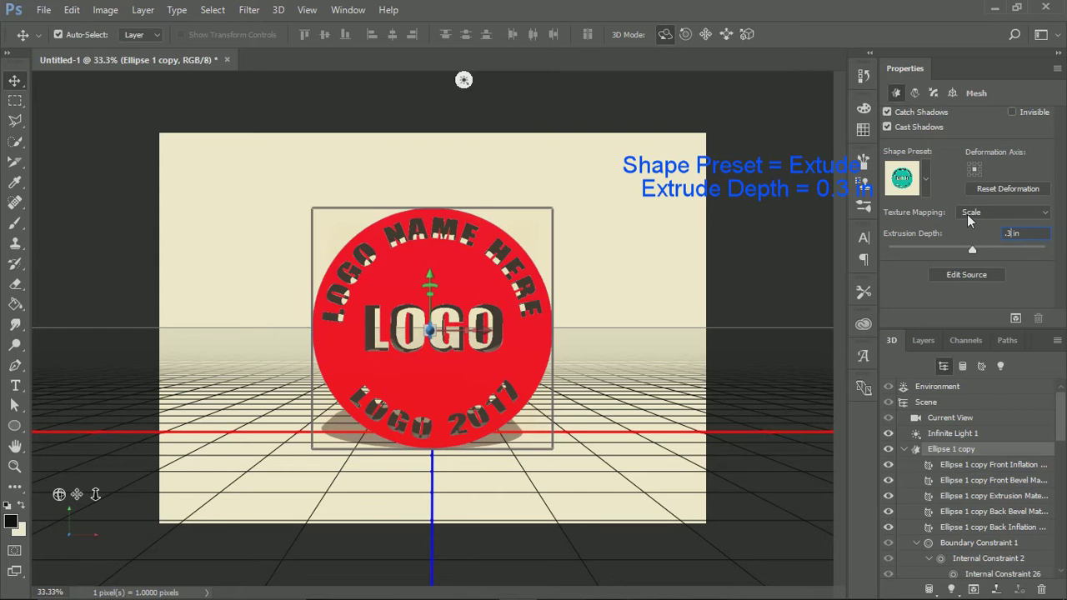
key("Return")
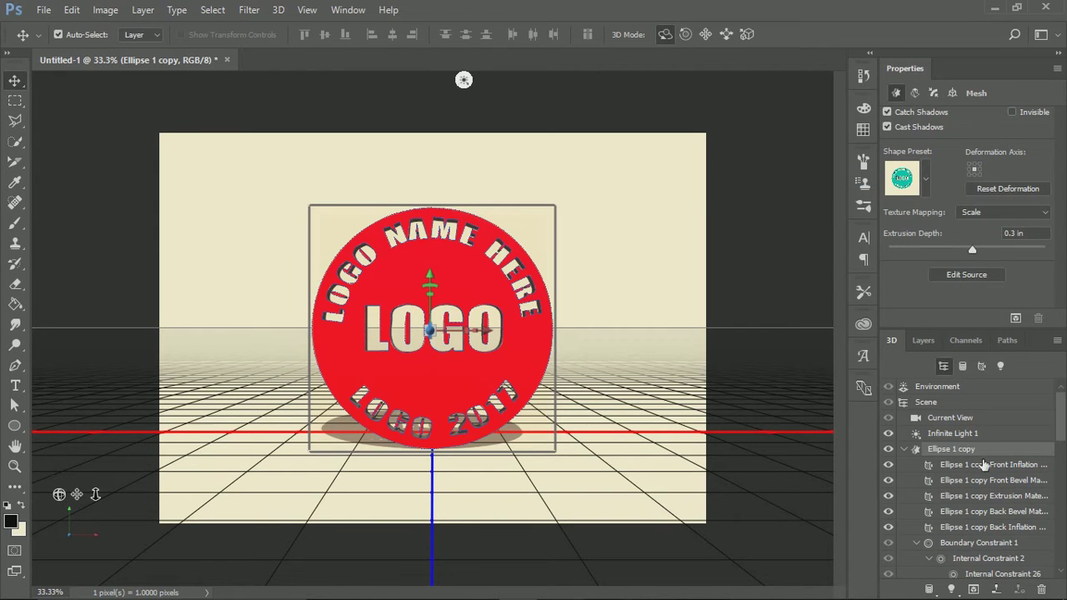
Orbit the scene camera so the coin is viewed at an angle.
left_click(751, 409)
mouse_move(589, 486)
left_mouse_down()
mouse_move(517, 467)
mouse_move(734, 493)
left_mouse_up()
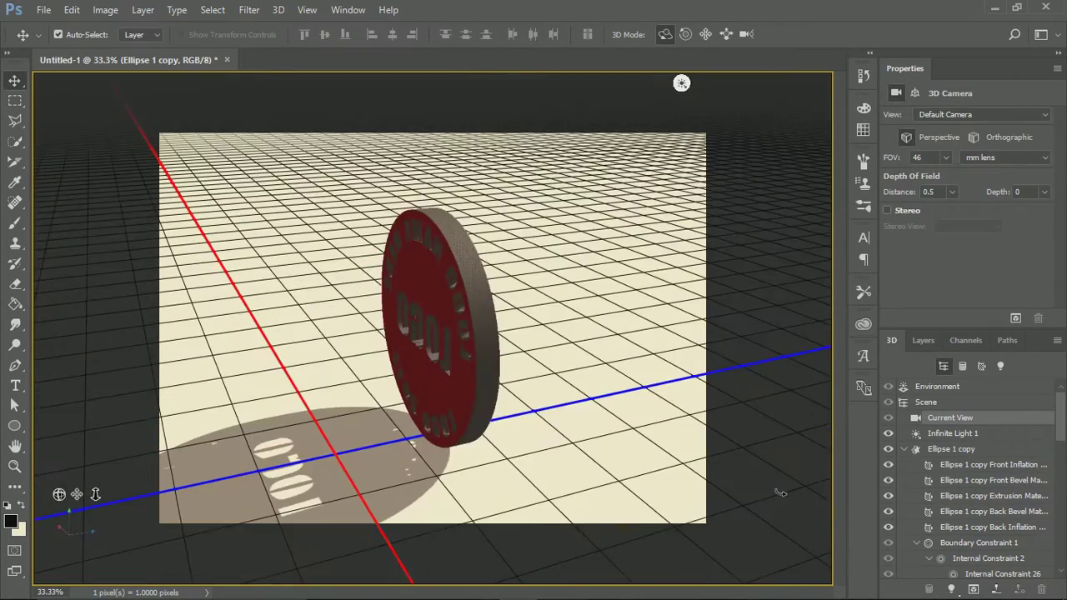
left_click_drag(734, 493, 696, 500)
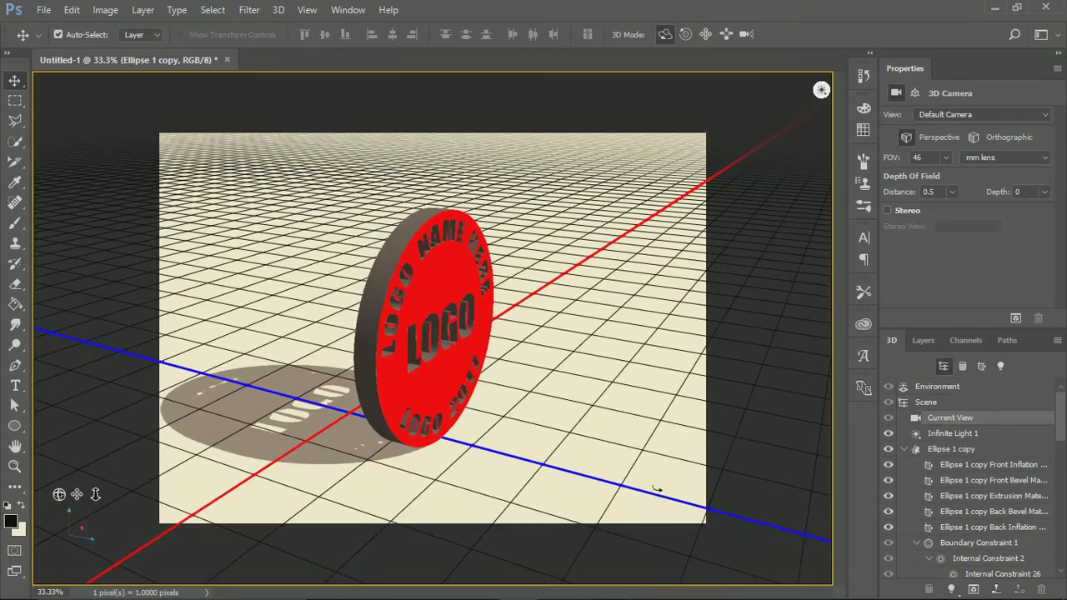
mouse_move(585, 382)
left_mouse_down()
mouse_move(550, 409)
mouse_move(559, 404)
left_mouse_up()
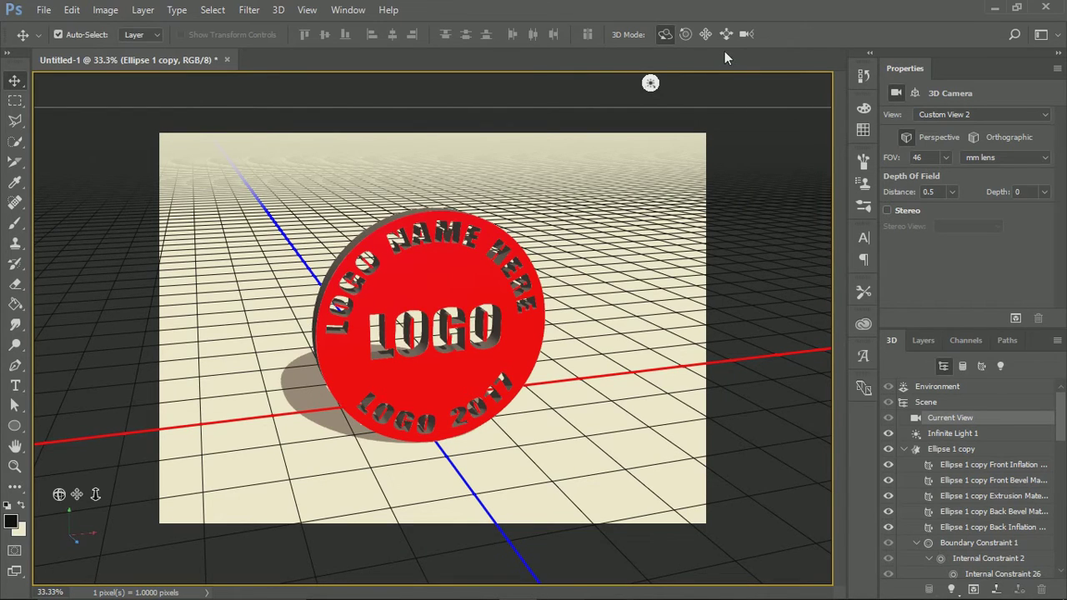
mouse_move(581, 494)
left_mouse_down()
mouse_move(582, 427)
mouse_move(594, 430)
left_mouse_up()
Re-aim Infinite Light 1 so the coin's shadow falls to the lower left.
left_click(652, 84)
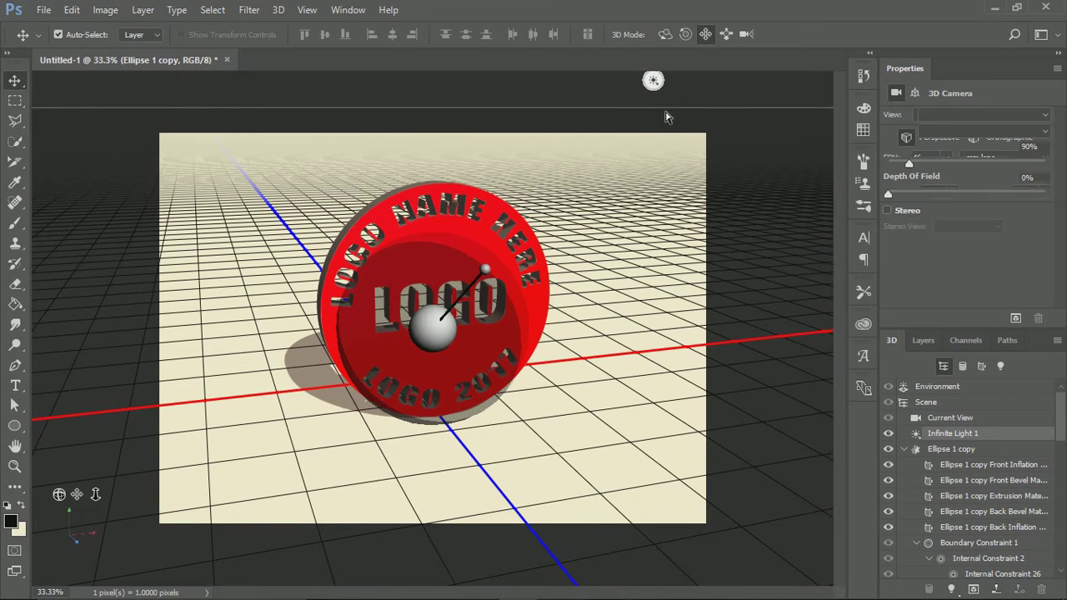
mouse_move(492, 280)
left_mouse_down()
mouse_move(527, 308)
mouse_move(500, 325)
left_mouse_up()
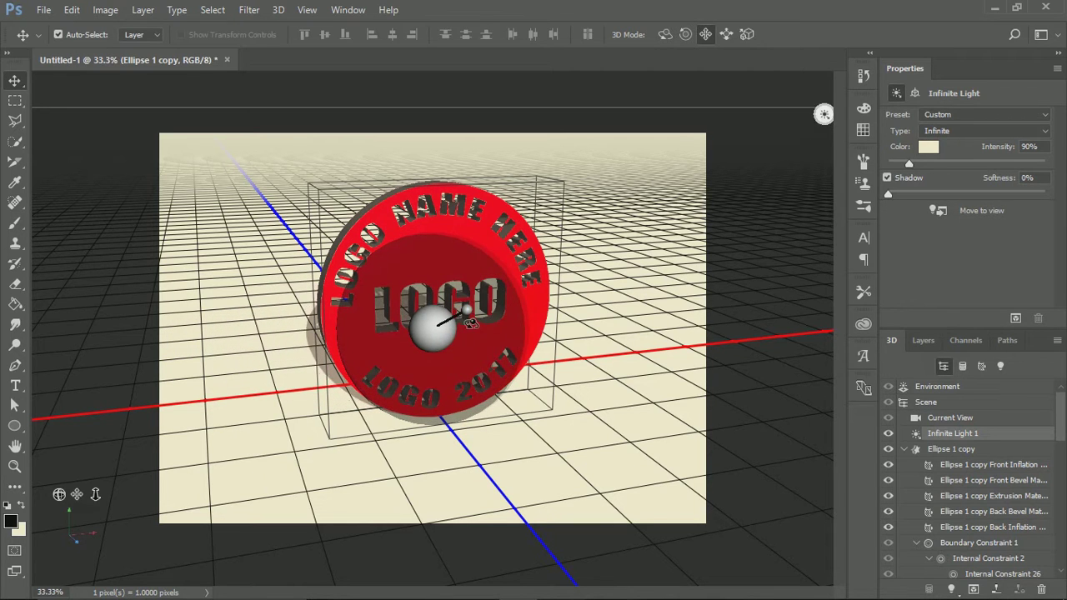
left_click(538, 307)
left_click(508, 365)
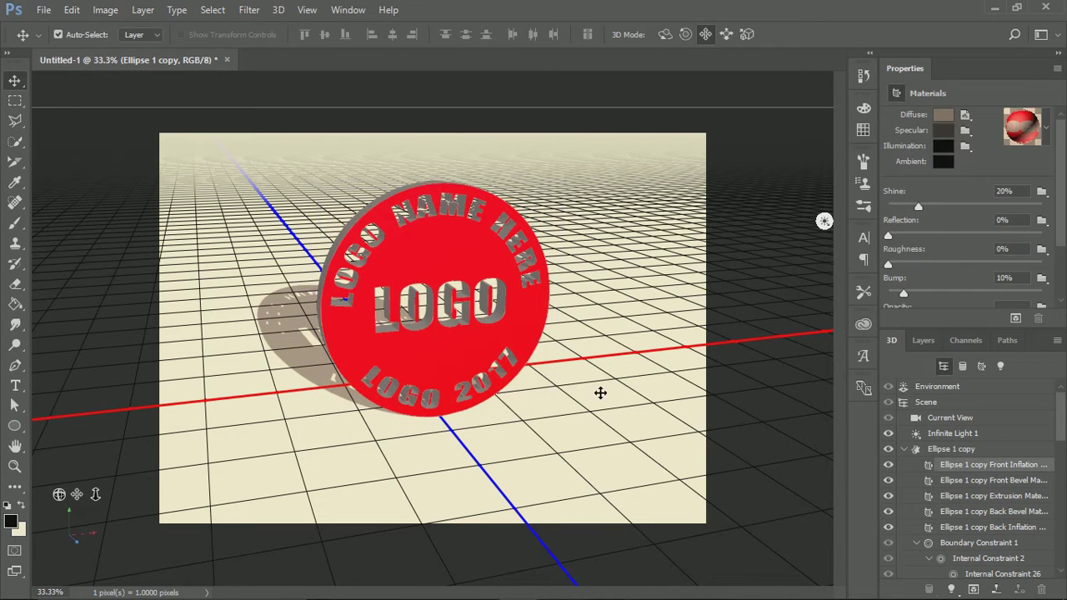
left_click(823, 220)
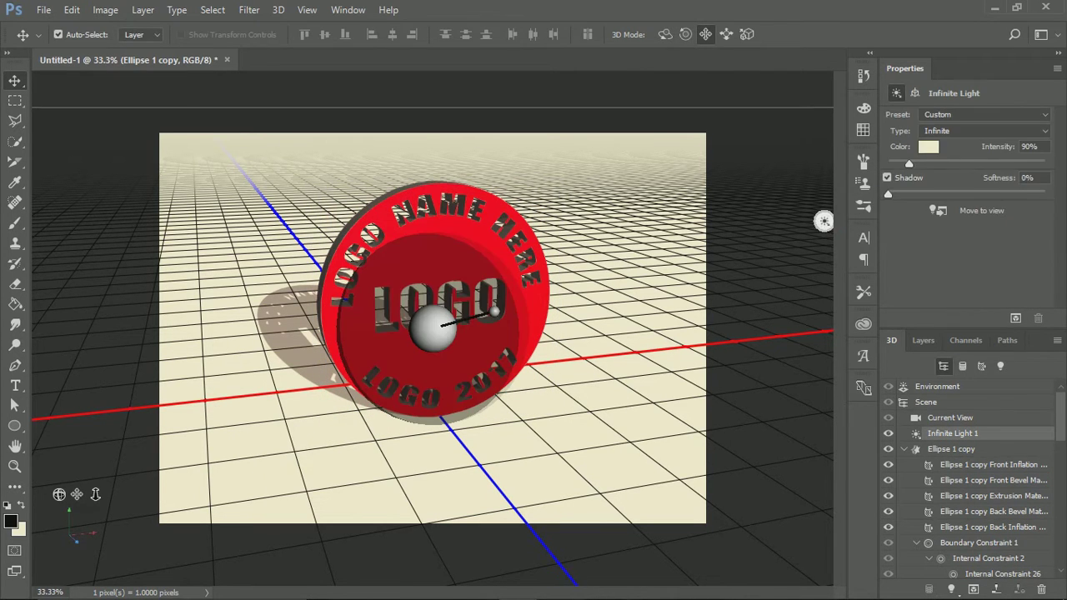
left_click_drag(500, 315, 497, 296)
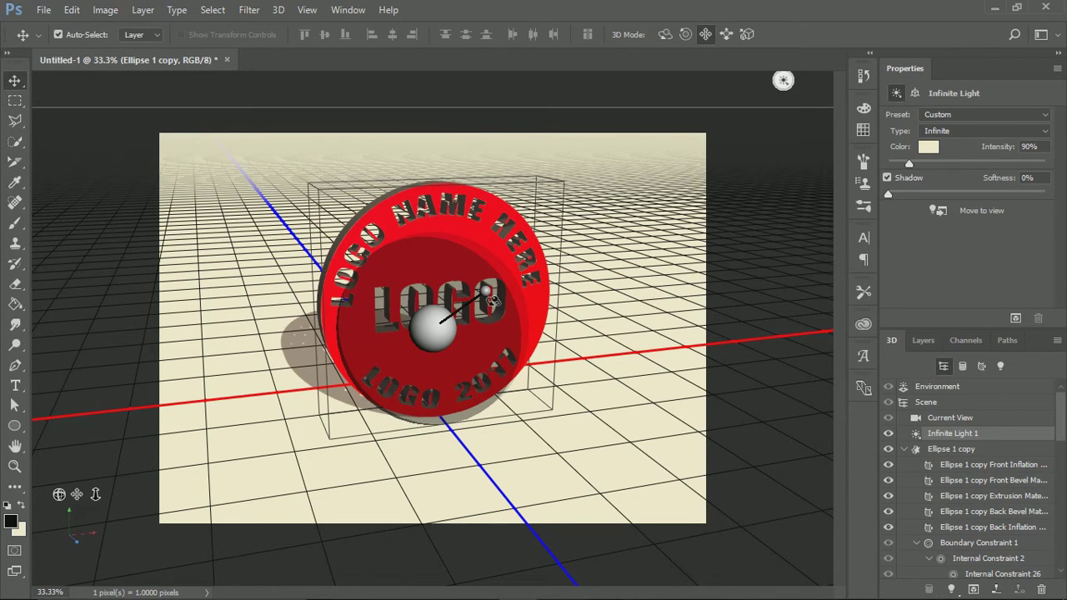
mouse_move(483, 300)
left_mouse_down()
mouse_move(441, 319)
mouse_move(448, 308)
mouse_move(561, 311)
left_mouse_up()
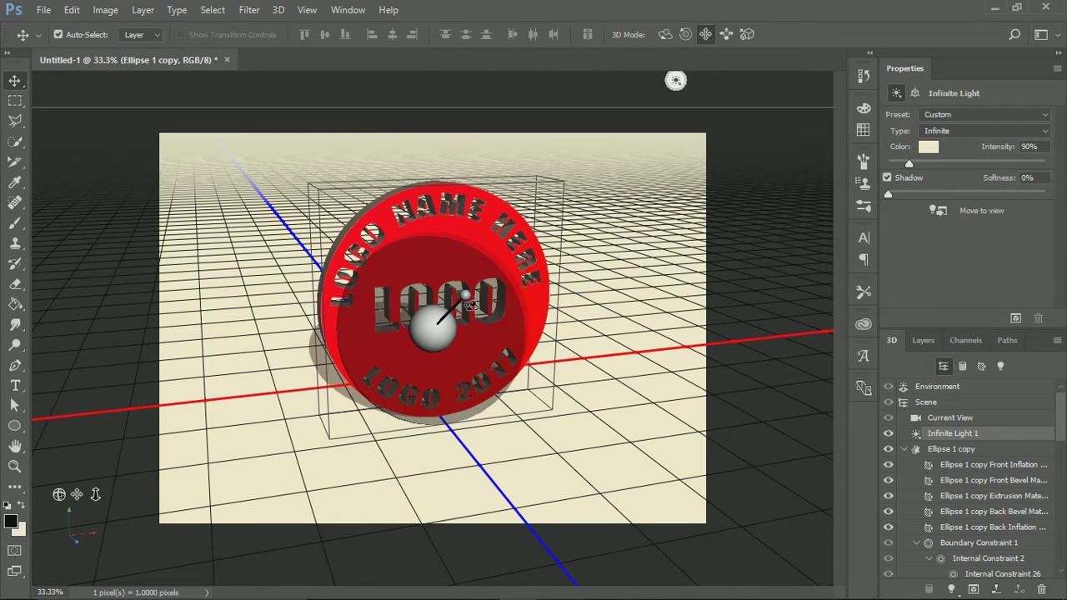
left_click(654, 293)
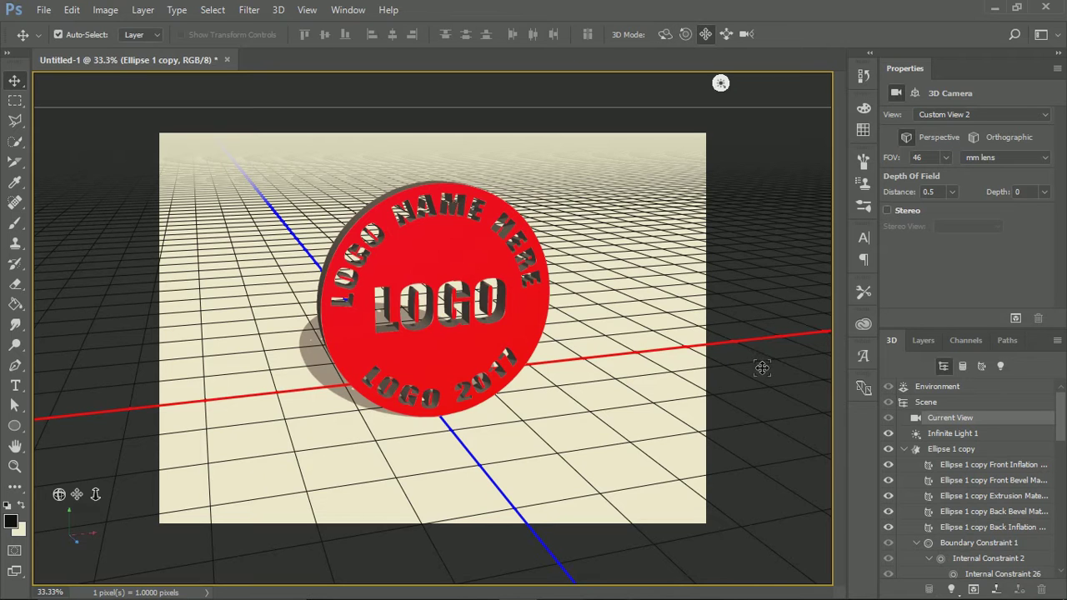
Select all five coin materials and remove their red diffuse texture.
left_click(981, 465)
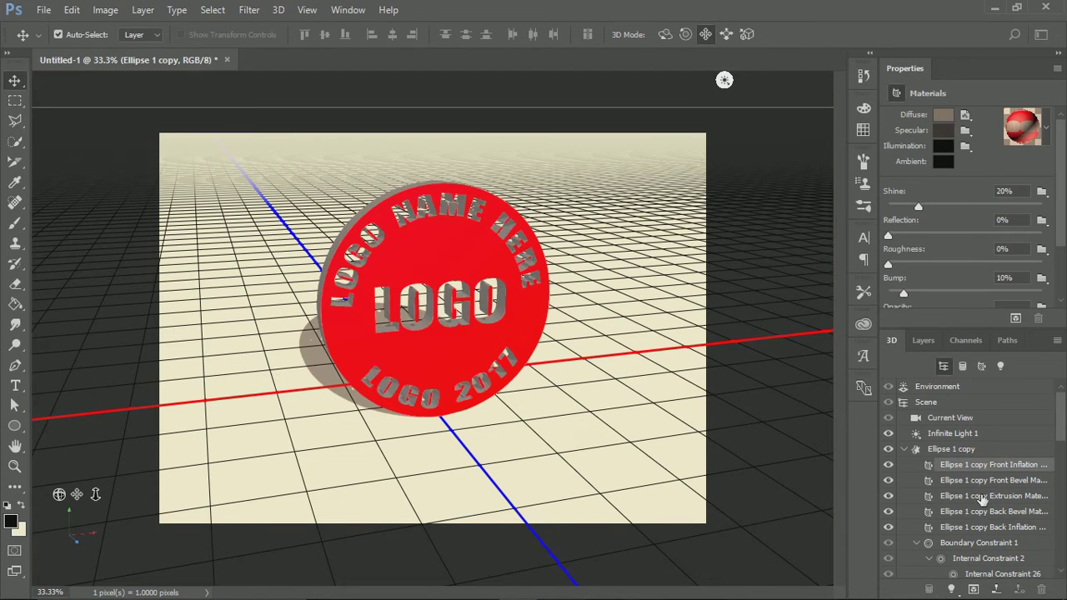
left_click(981, 527, "shift")
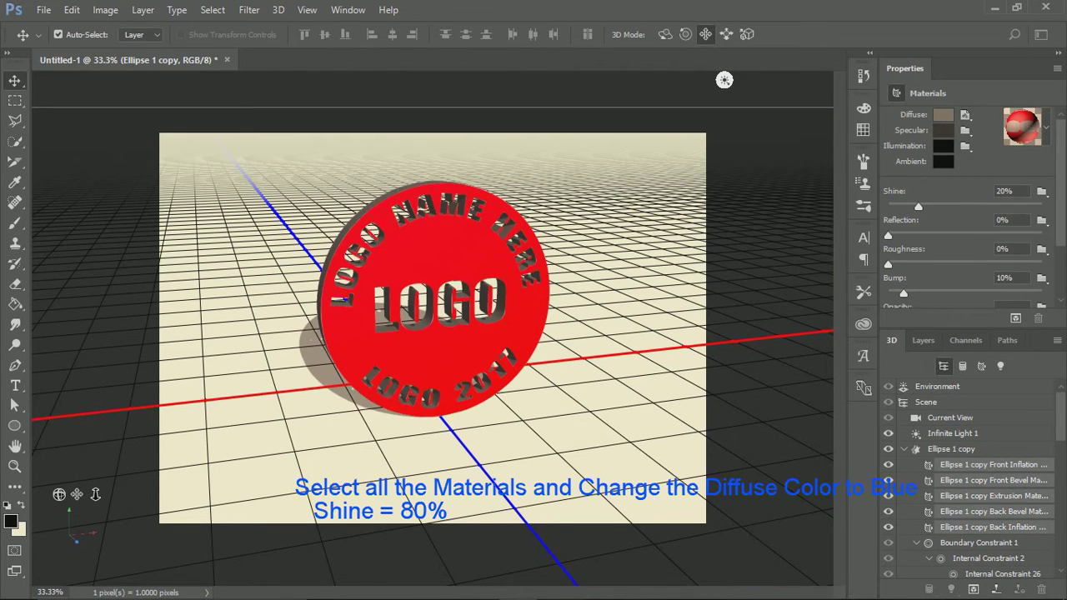
left_click(963, 115)
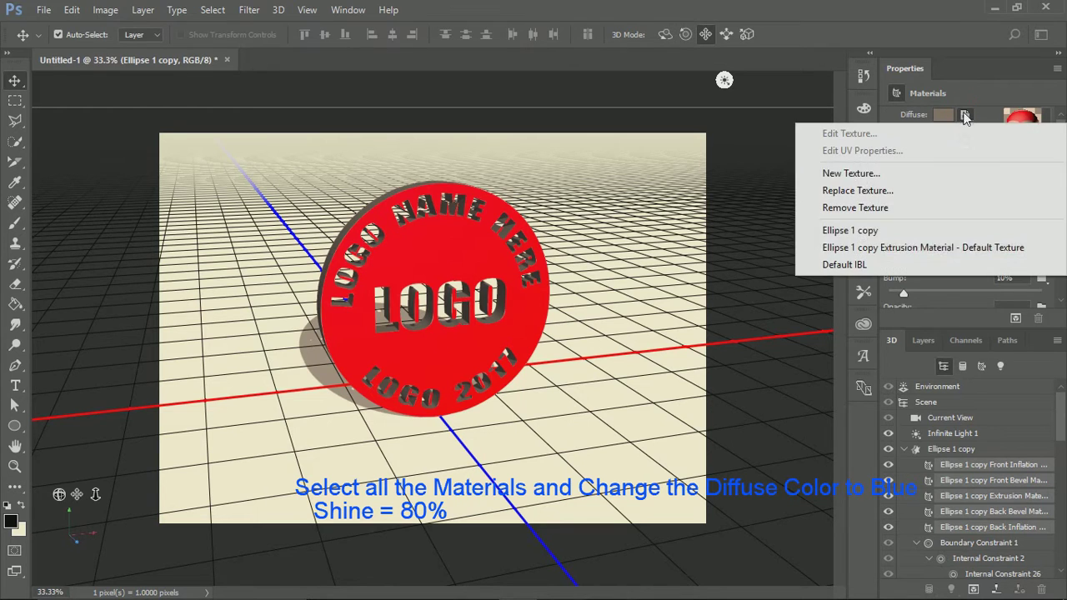
left_click(917, 208)
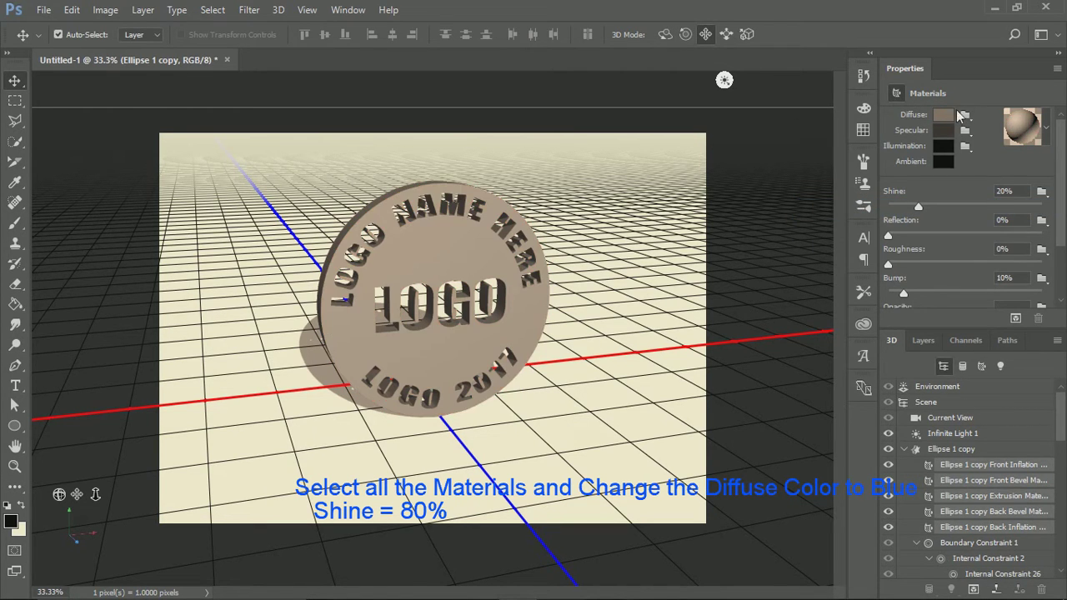
Set the diffuse colour to bright blue (RGB 0, 30, 255) and Shine to 80%.
left_click(943, 120)
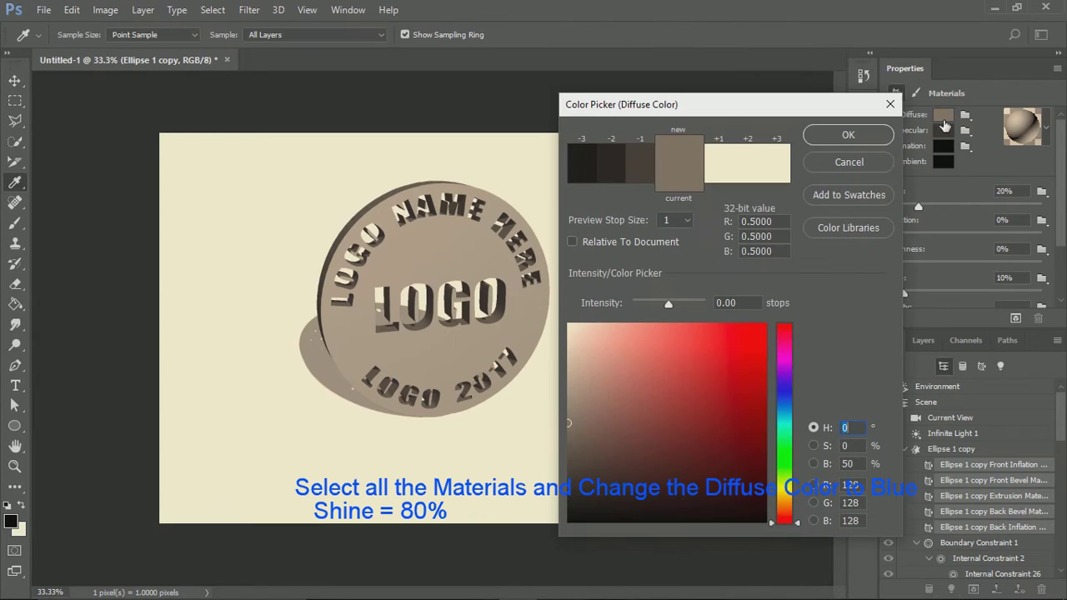
left_click(787, 390)
mouse_move(770, 340)
left_mouse_down()
mouse_move(767, 323)
mouse_move(687, 329)
mouse_move(803, 320)
left_mouse_up()
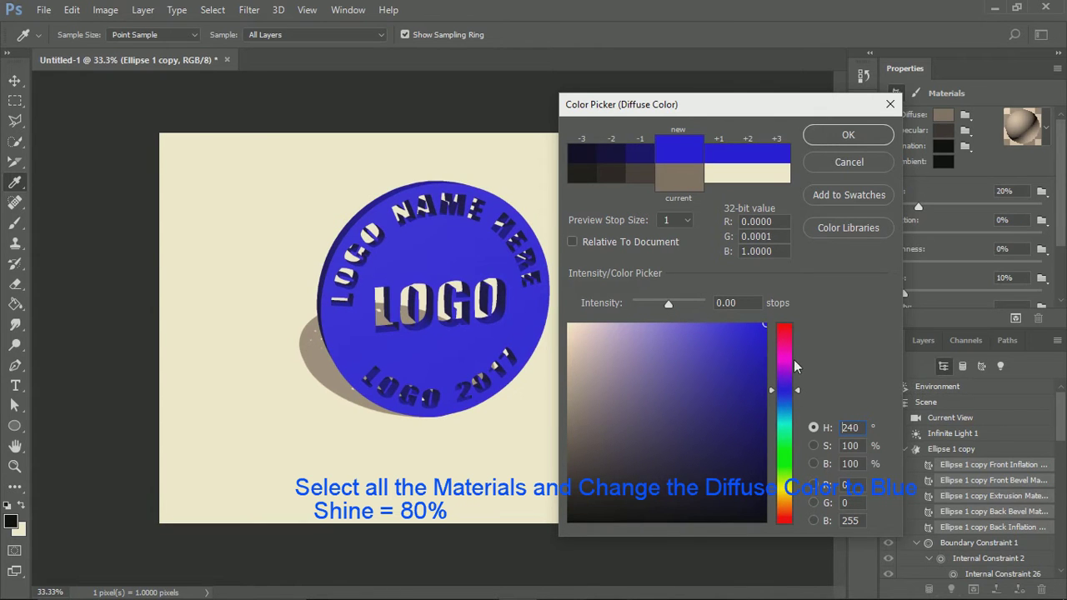
left_click(790, 393)
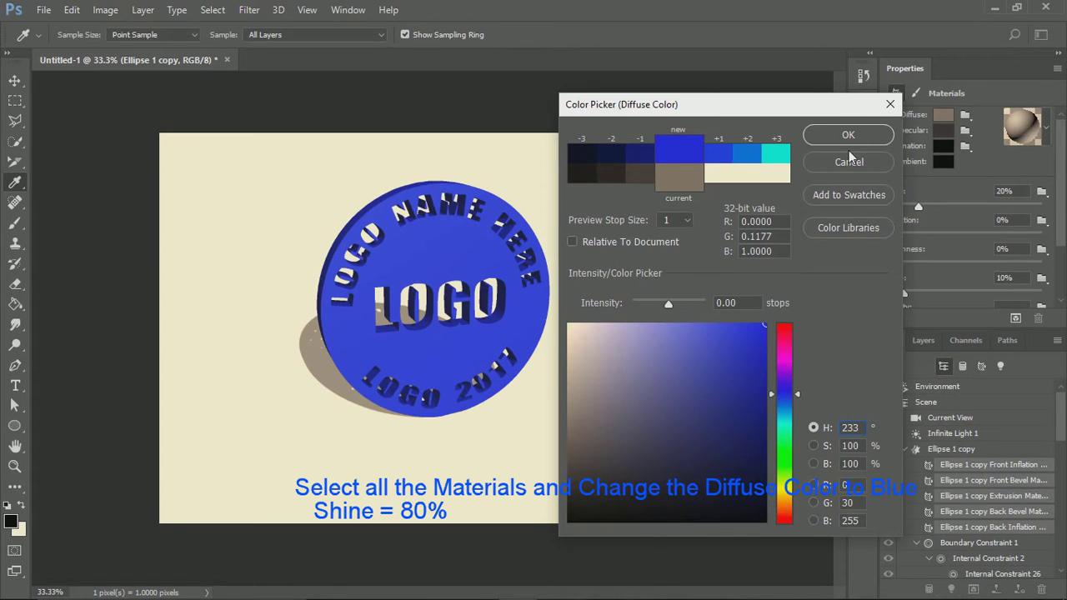
left_click(889, 142)
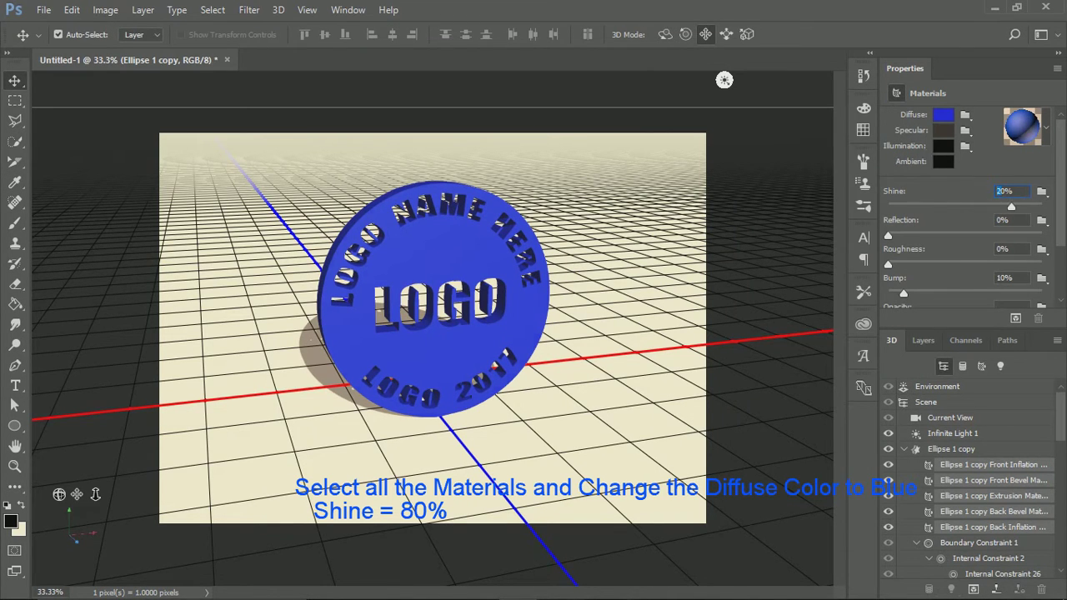
type("80")
key("Return")
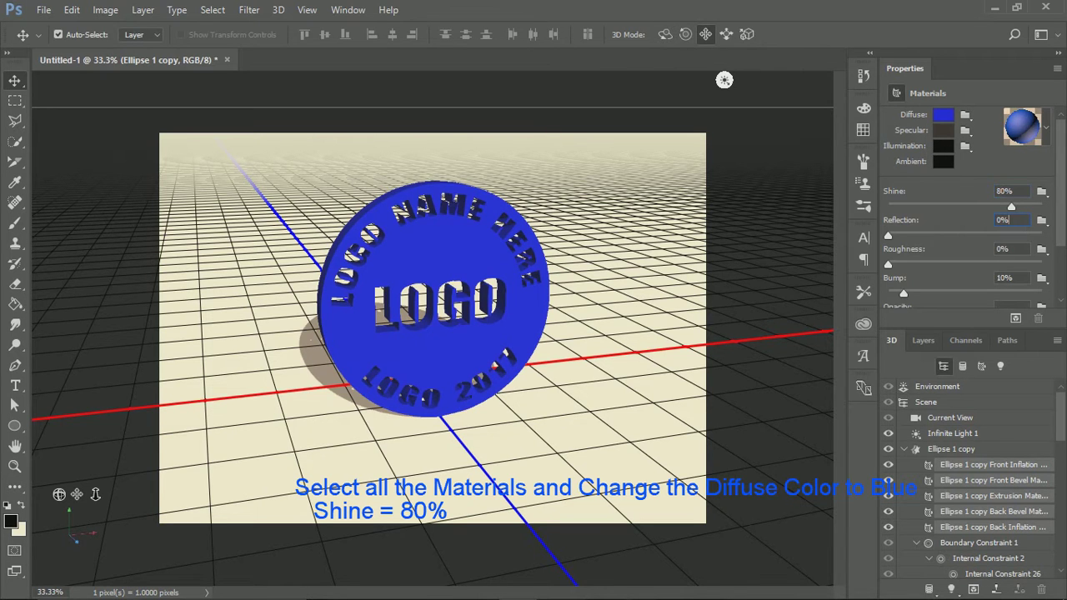
Select the coin mesh, tilt it, and push it along its depth axis.
left_click(664, 395)
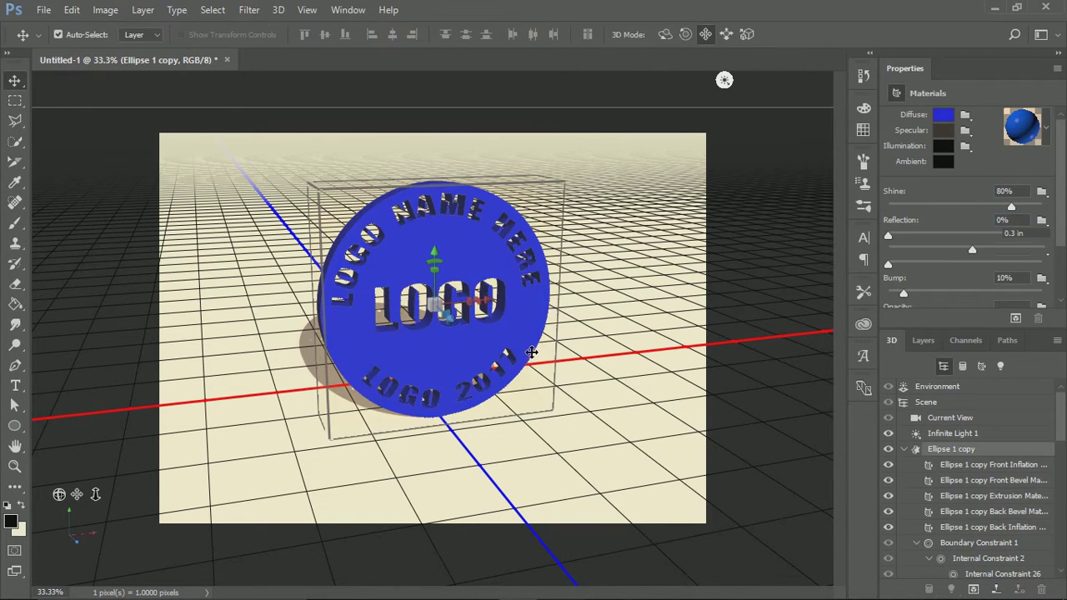
left_click(581, 373)
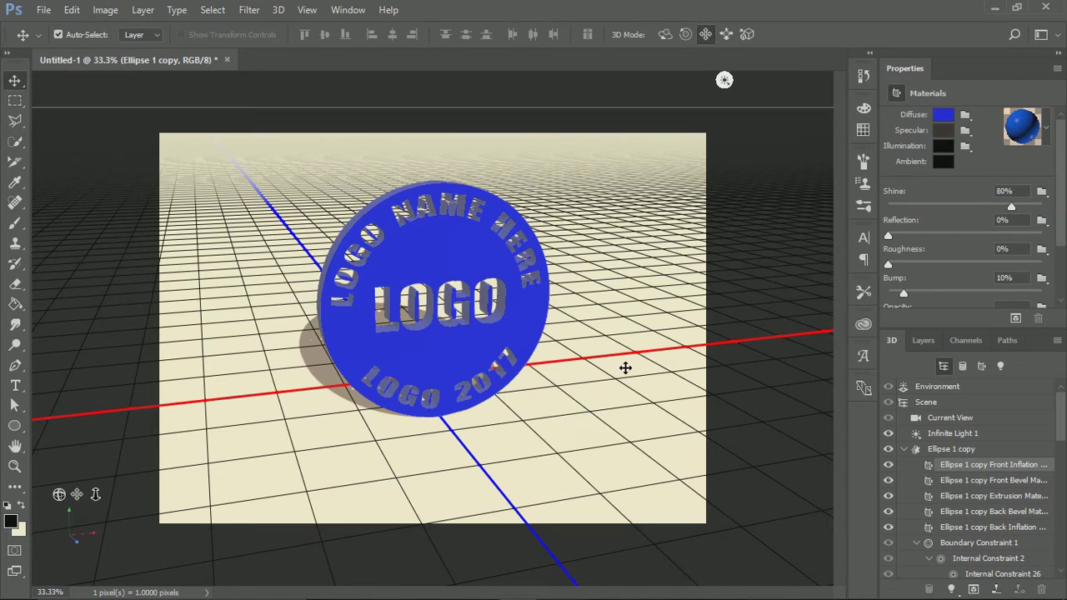
left_click(672, 368)
left_click(534, 350)
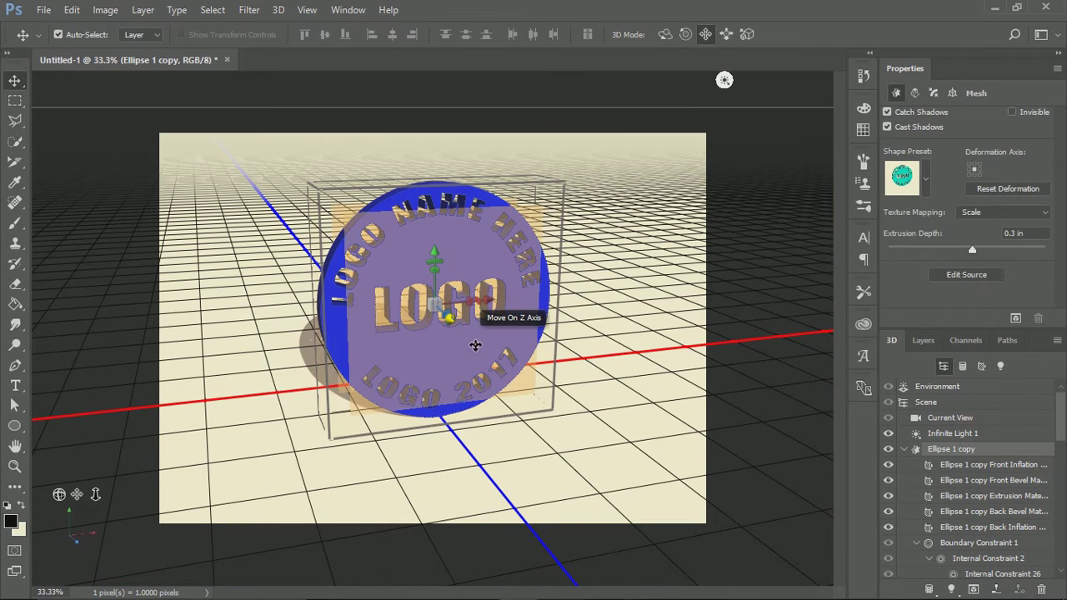
left_click(664, 34)
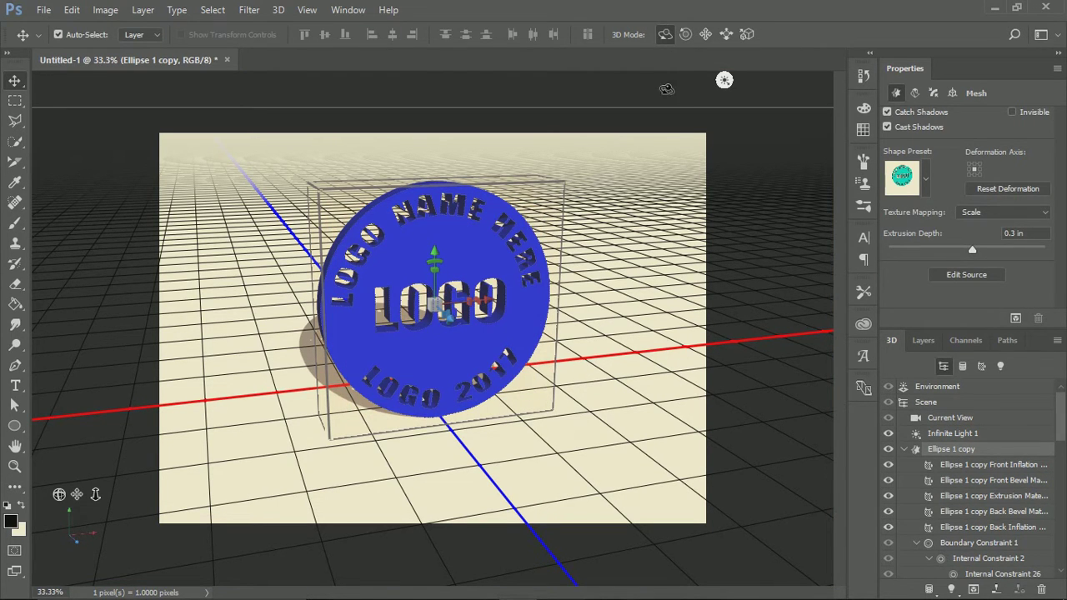
left_click_drag(640, 306, 598, 167)
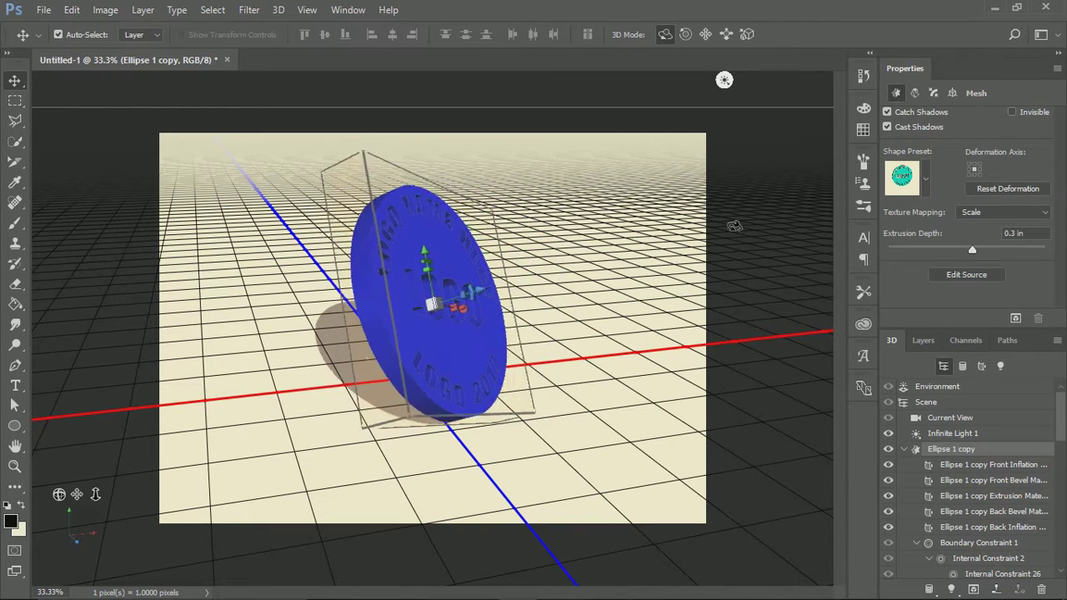
left_click_drag(599, 168, 639, 232)
left_click_drag(645, 309, 631, 268)
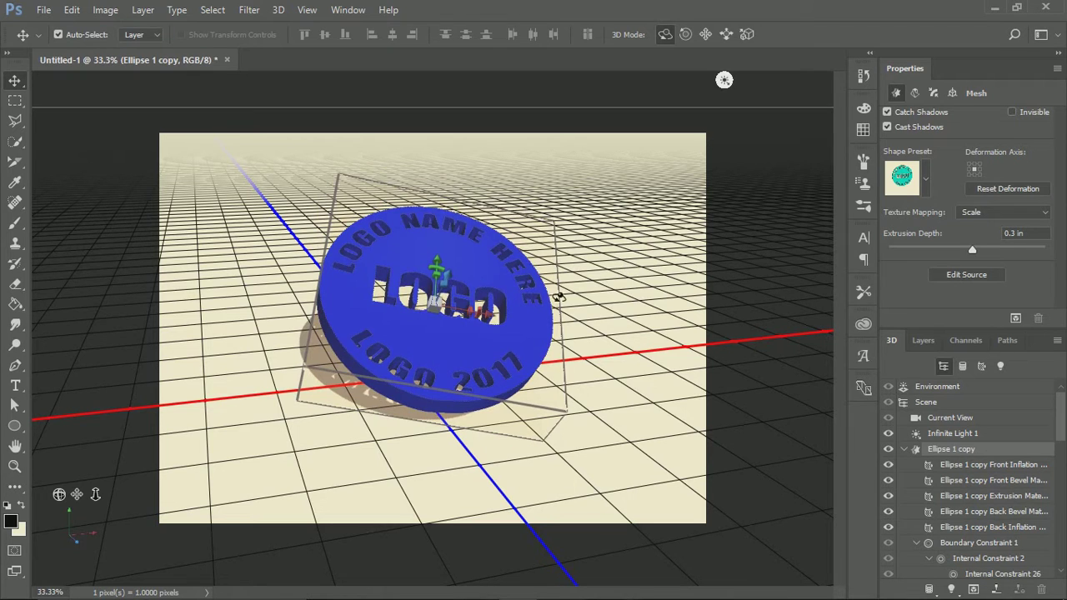
left_click_drag(551, 323, 622, 298)
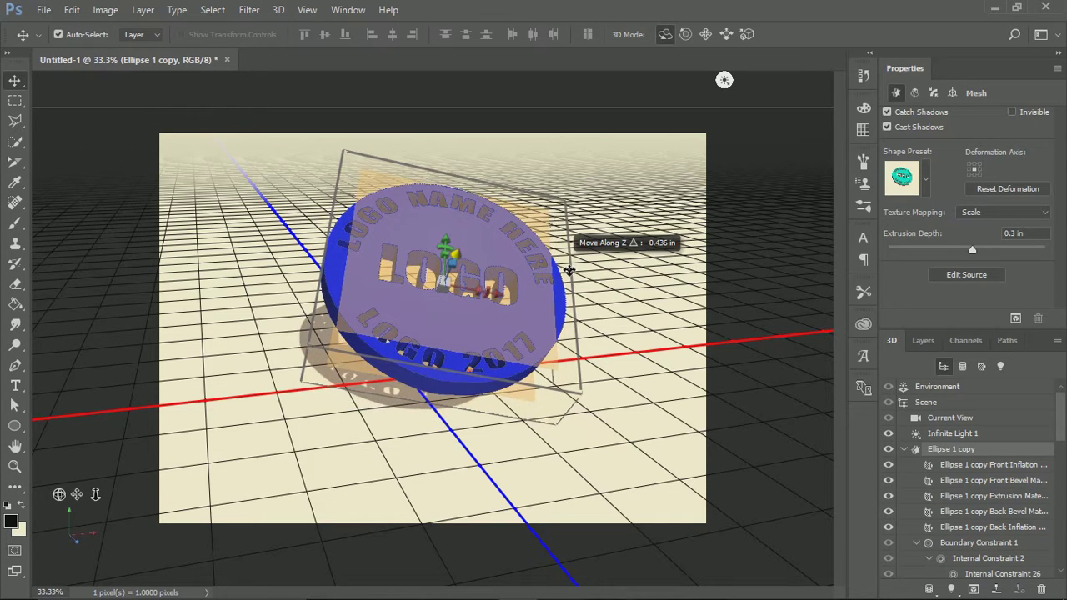
Orbit the camera, turn the coin about 18° around its Y axis, and re-orbit the view.
left_click(648, 295)
mouse_move(667, 295)
left_mouse_down()
mouse_move(705, 298)
mouse_move(680, 319)
left_mouse_up()
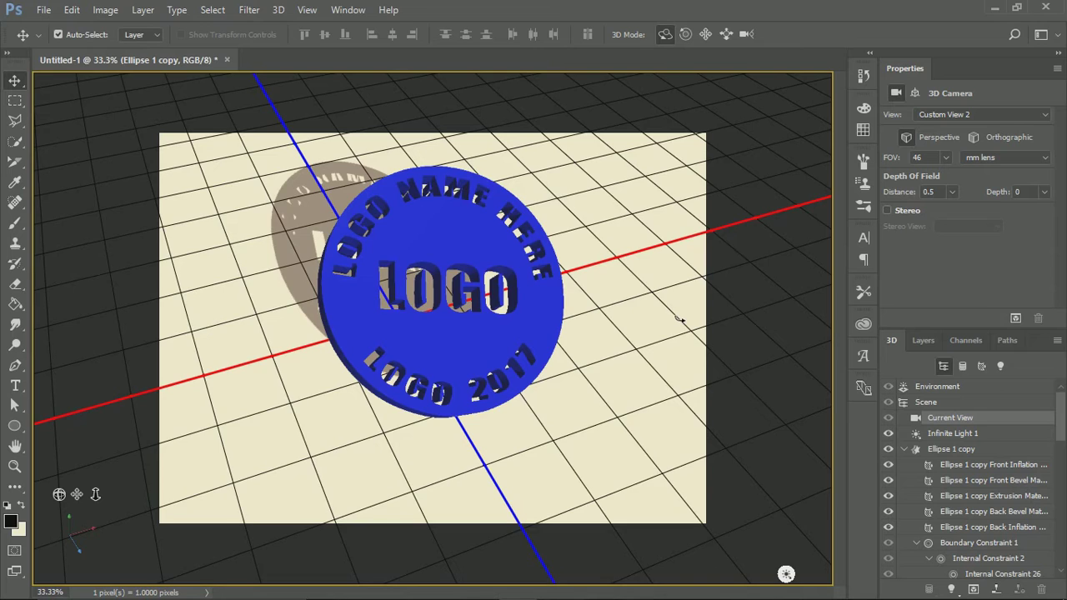
mouse_move(679, 320)
left_mouse_down()
mouse_move(650, 324)
mouse_move(685, 323)
left_mouse_up()
left_click(552, 325)
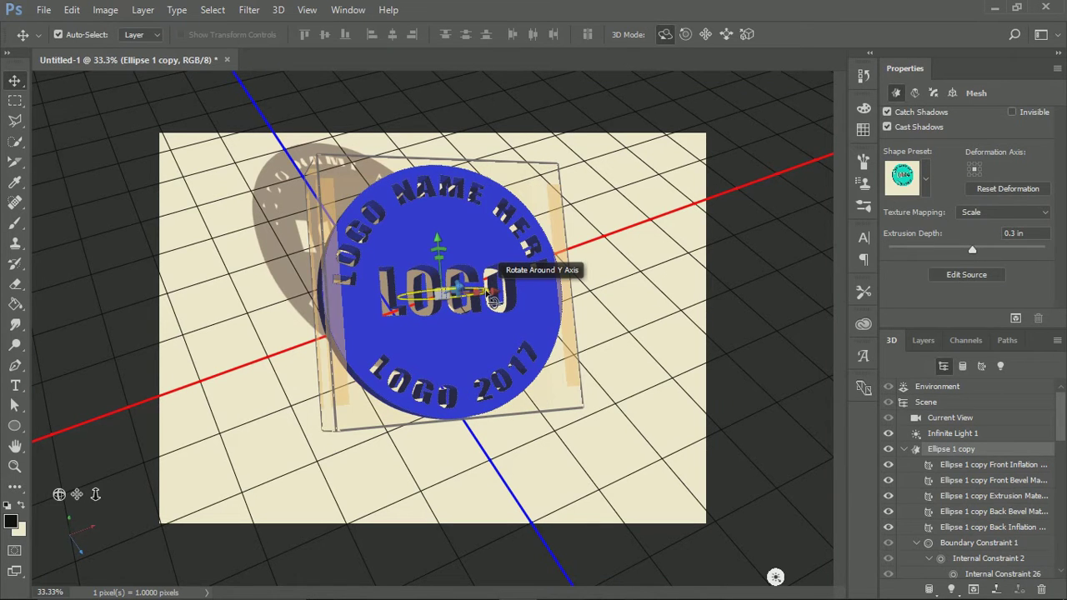
mouse_move(490, 293)
left_mouse_down()
mouse_move(556, 292)
mouse_move(543, 294)
left_mouse_up()
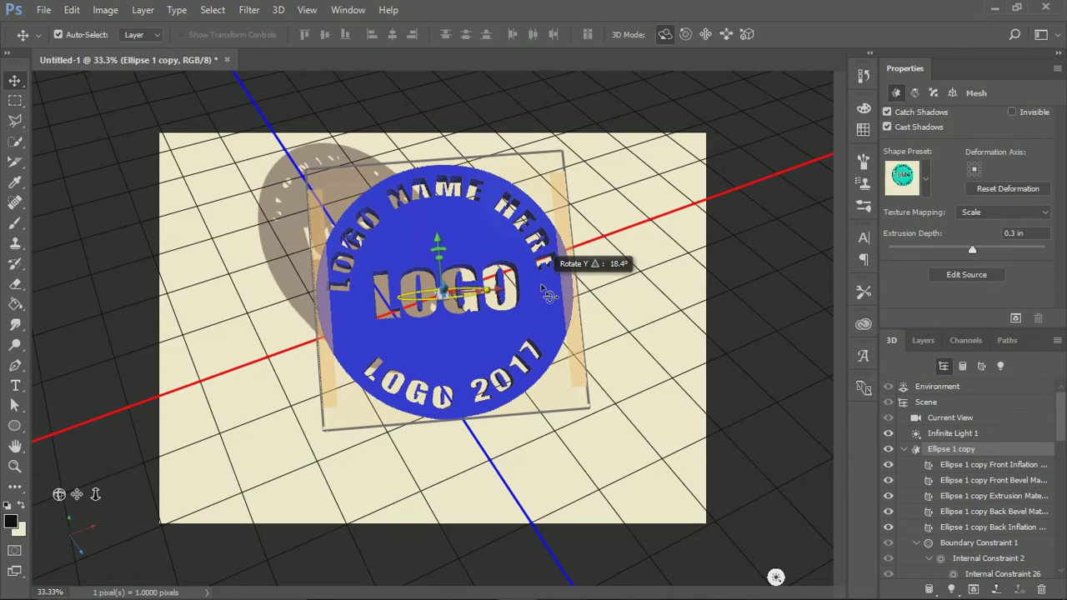
left_click(624, 352)
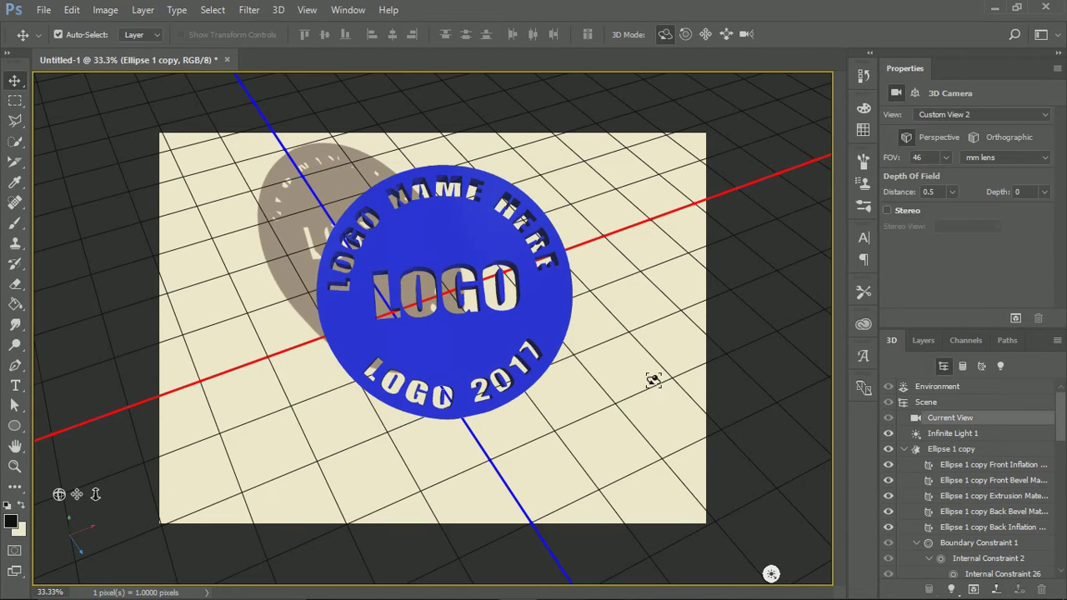
left_click_drag(631, 425, 657, 429)
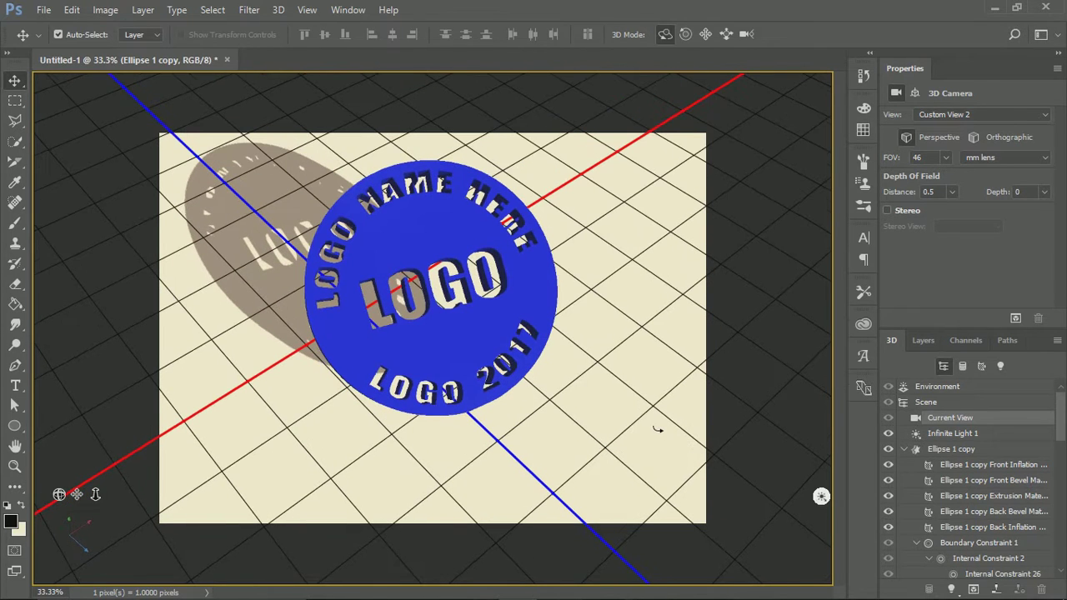
left_click(924, 345)
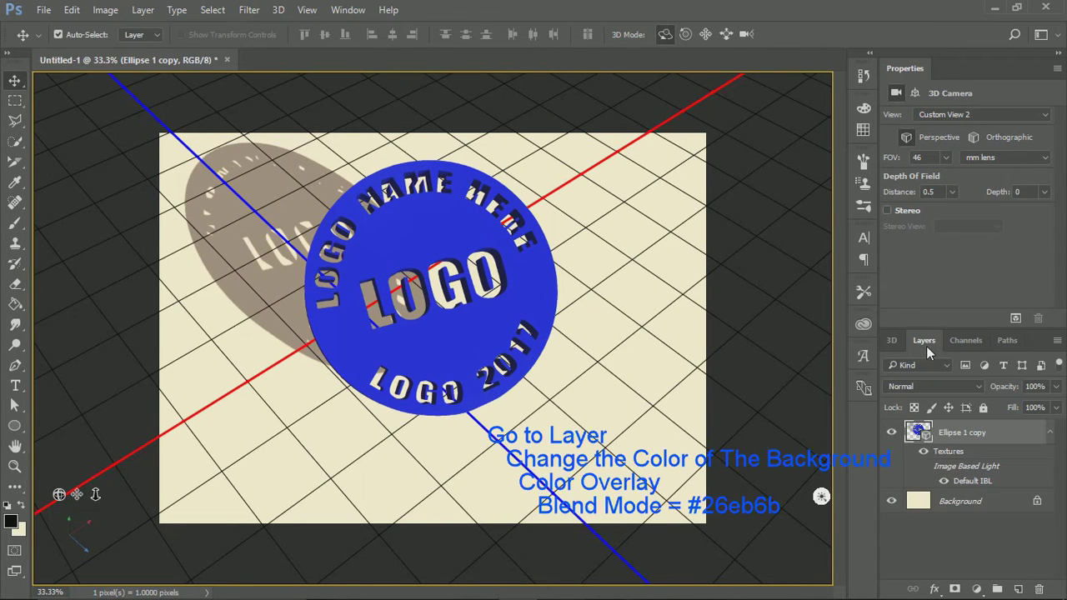
Unlock the Background as Layer 0 and add a Color Overlay layer style.
left_click(1038, 502)
double_click(1013, 513)
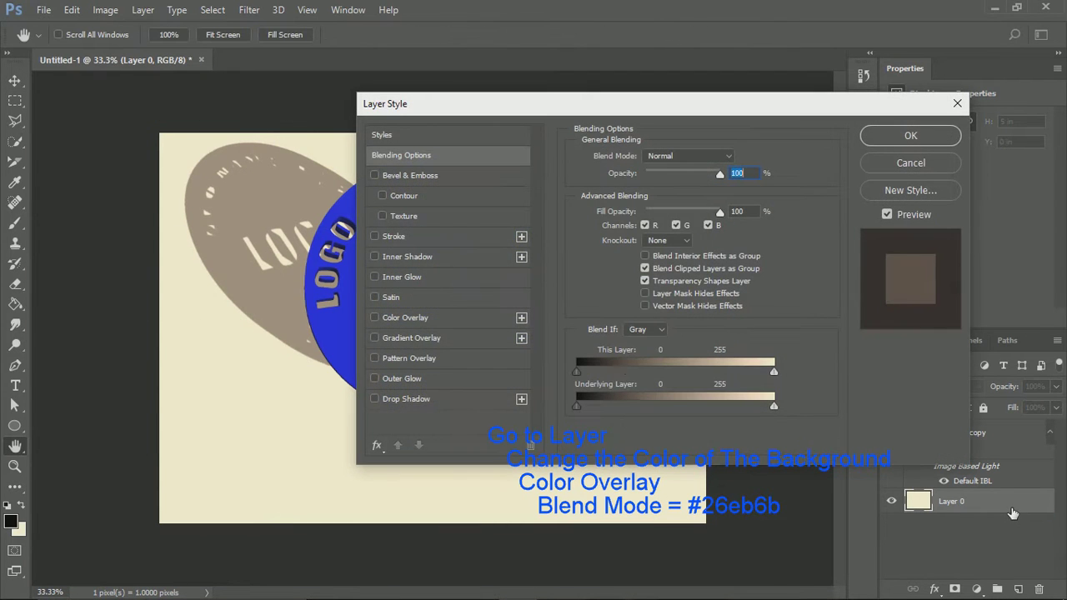
left_click(403, 343)
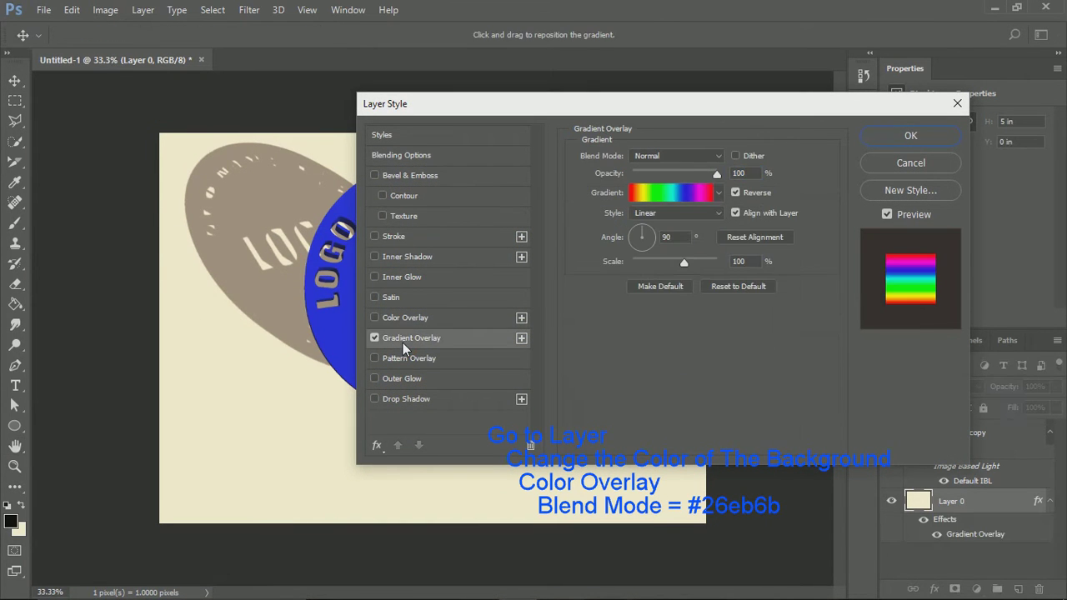
left_click(377, 338)
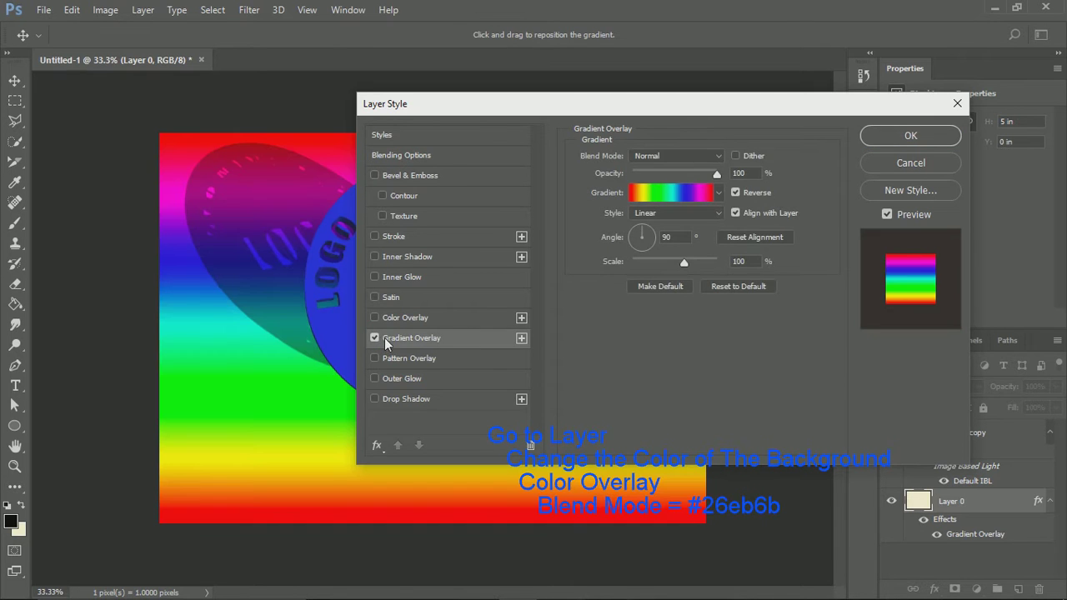
left_click(395, 321)
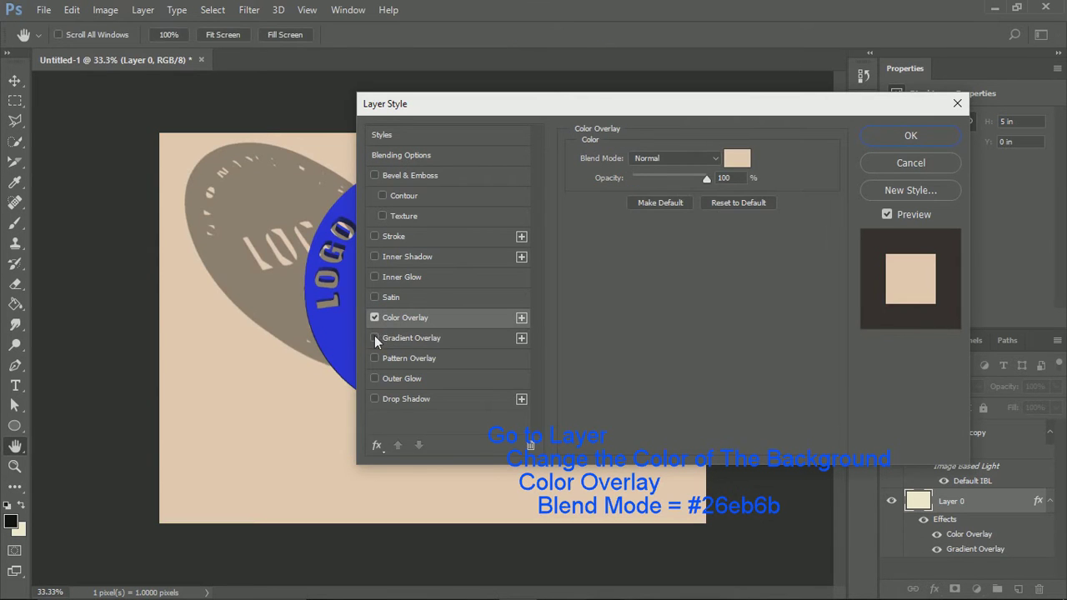
Set the overlay colour to bright green #00ff5a and apply the style.
left_click(737, 159)
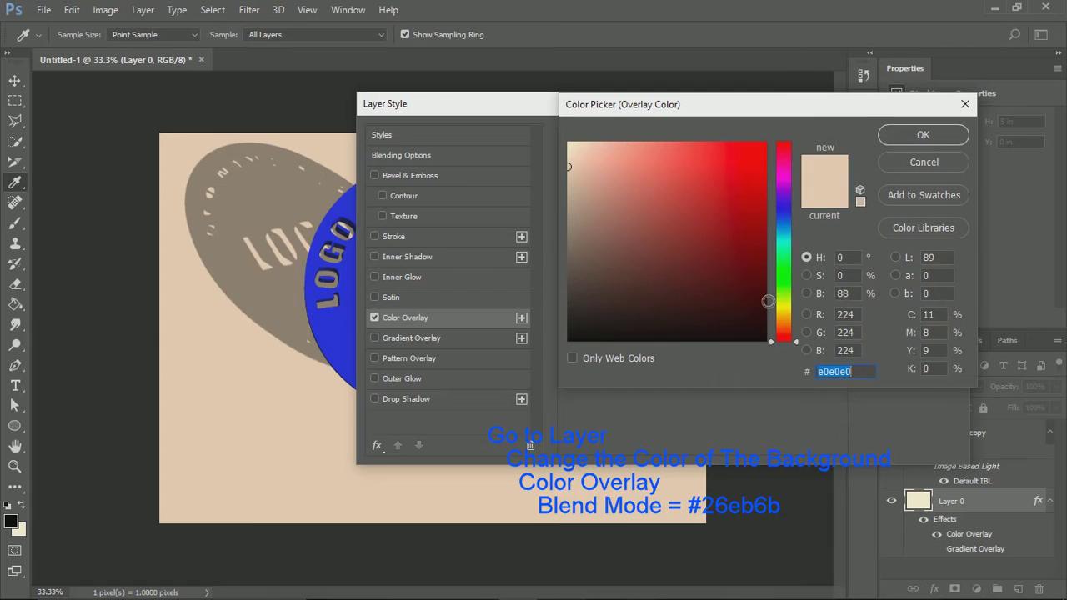
left_click(765, 292)
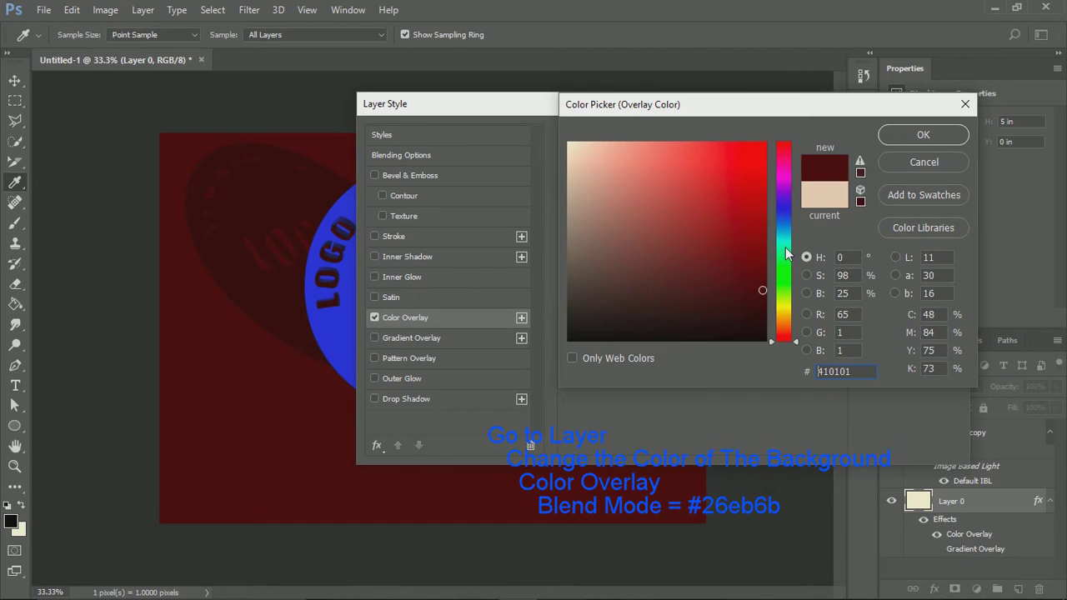
left_click(787, 241)
left_click_drag(787, 242, 788, 265)
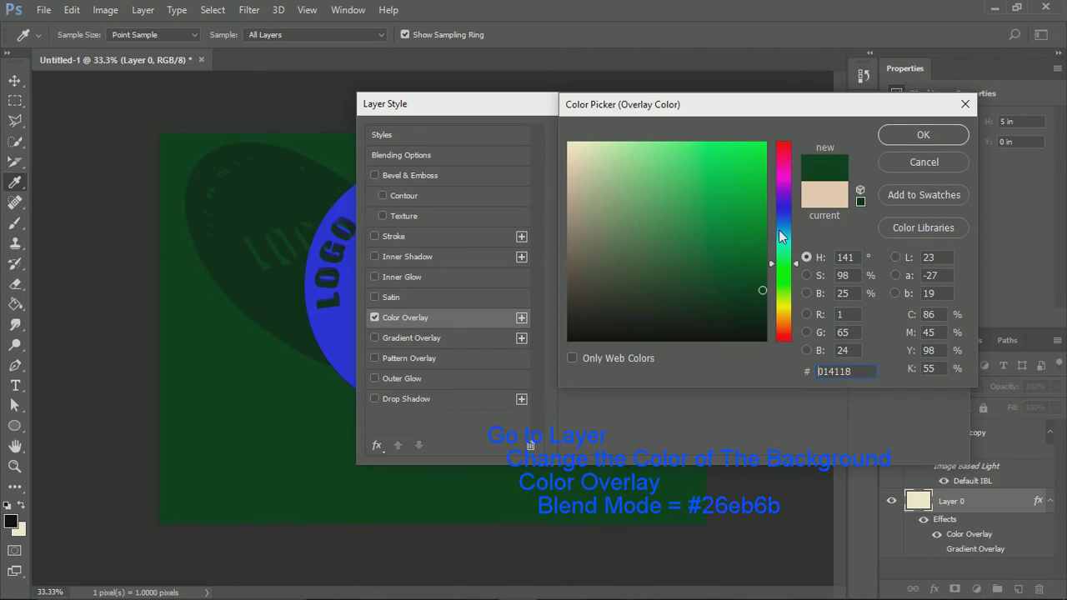
left_click(769, 145)
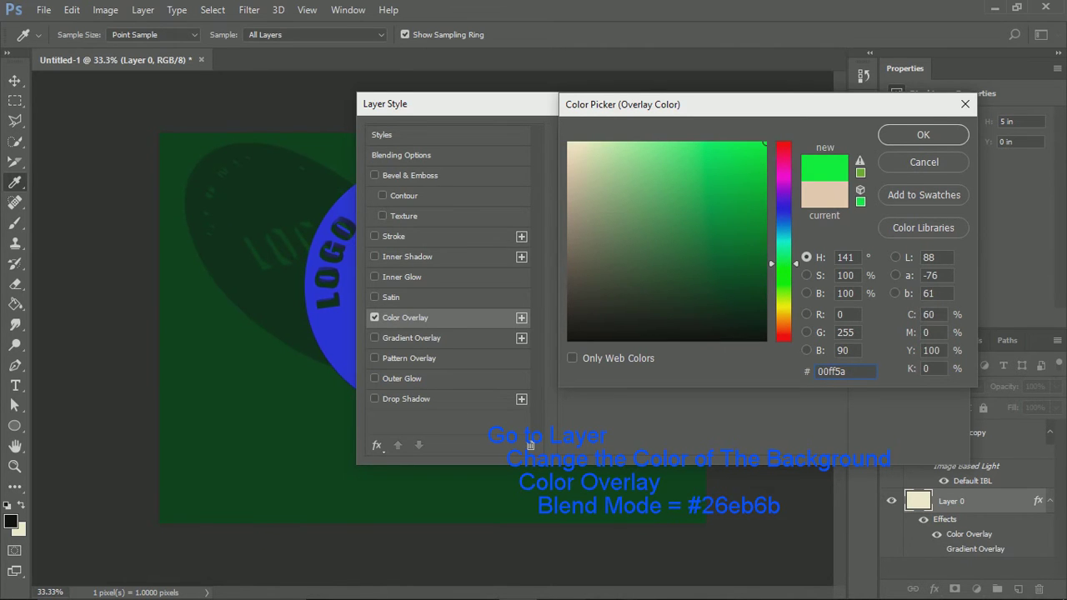
left_click(892, 135)
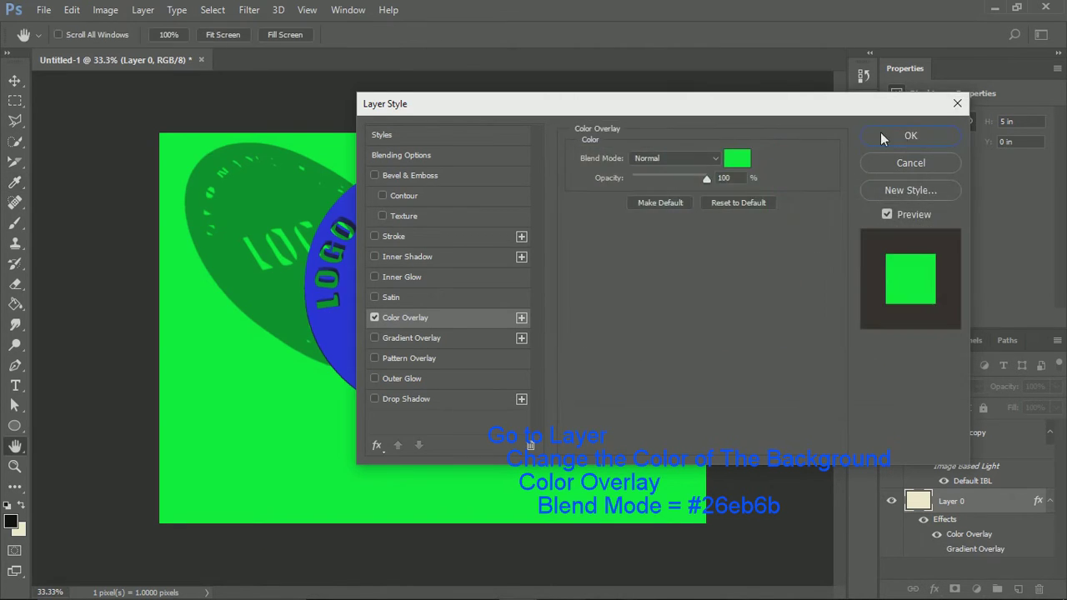
left_click(909, 138)
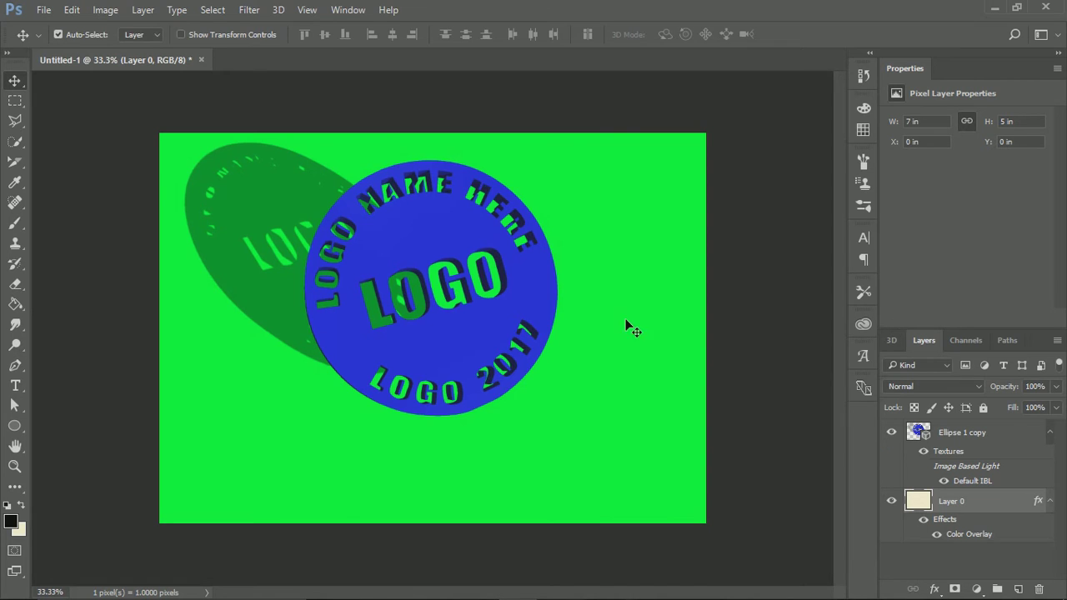
Select the Ellipse 1 copy mesh and slide it to a new spot on the ground.
left_click(892, 341)
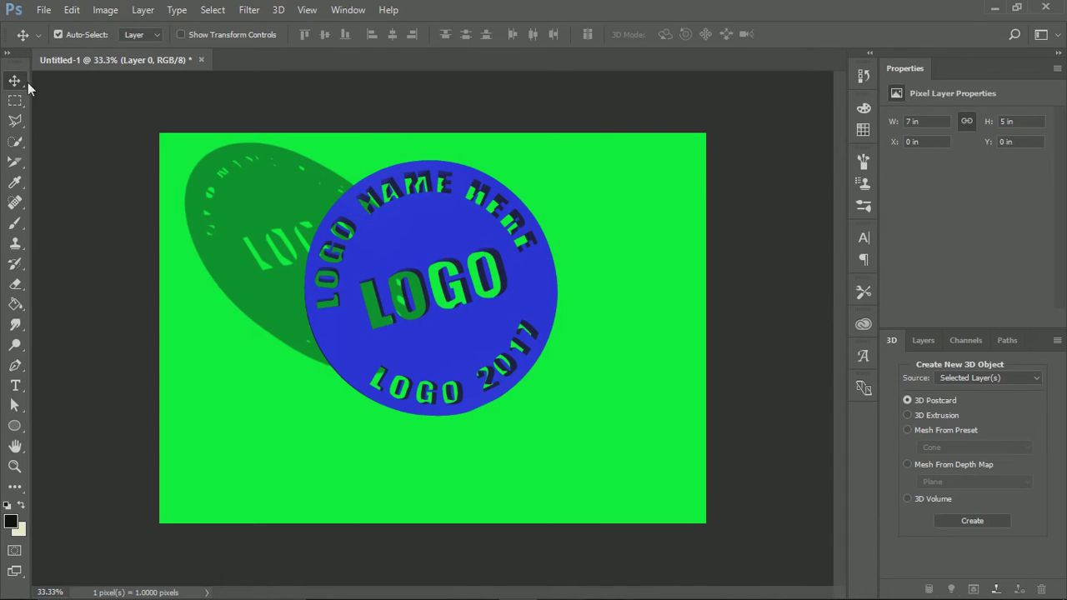
left_click(543, 306)
left_click(521, 317)
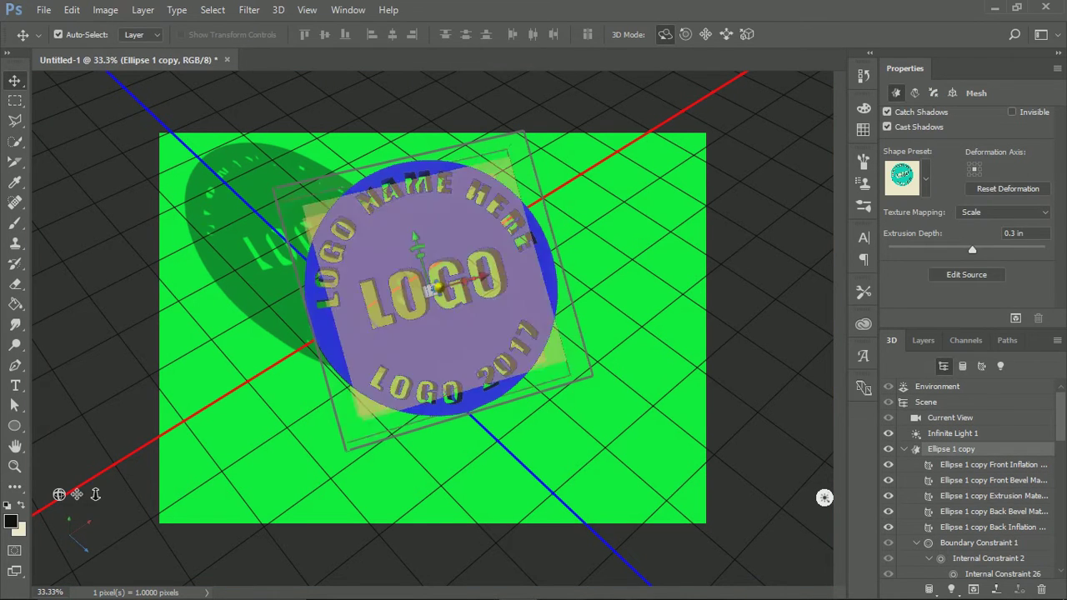
left_click(726, 36)
mouse_move(683, 335)
left_mouse_down()
mouse_move(684, 298)
mouse_move(693, 348)
mouse_move(683, 284)
left_mouse_up()
left_click(705, 34)
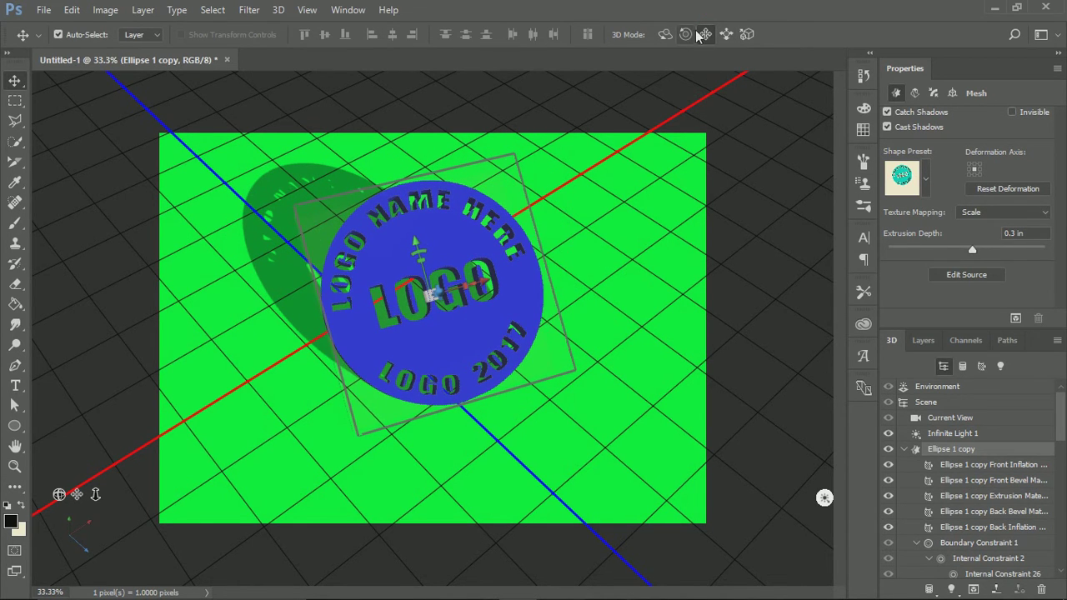
left_click_drag(579, 357, 592, 363)
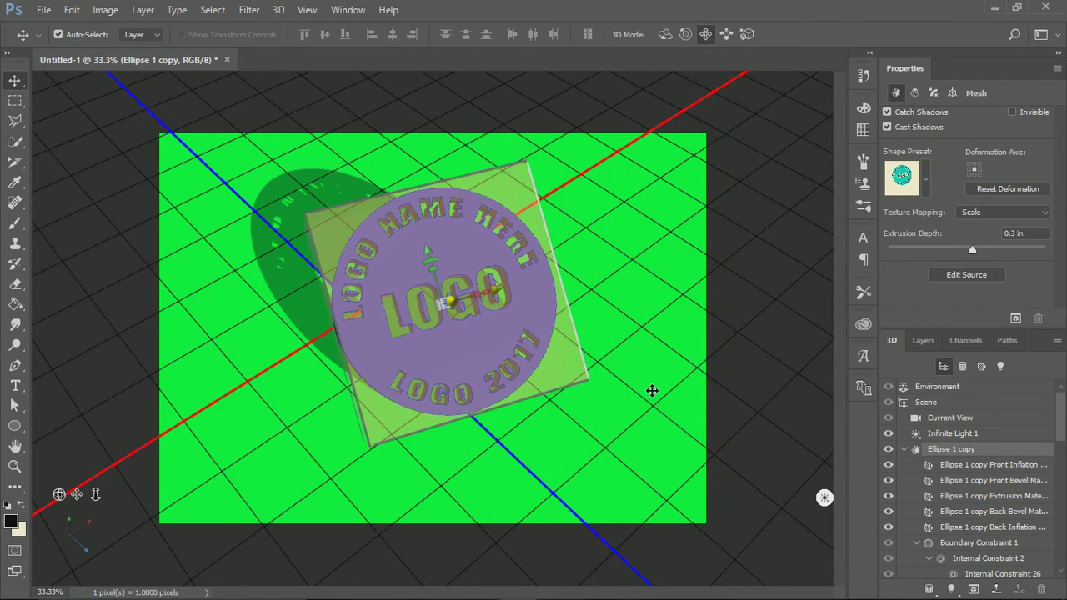
Tilt the coin so its thick edge shows and the shadow stretches upper left.
left_click(644, 388)
left_click(498, 285)
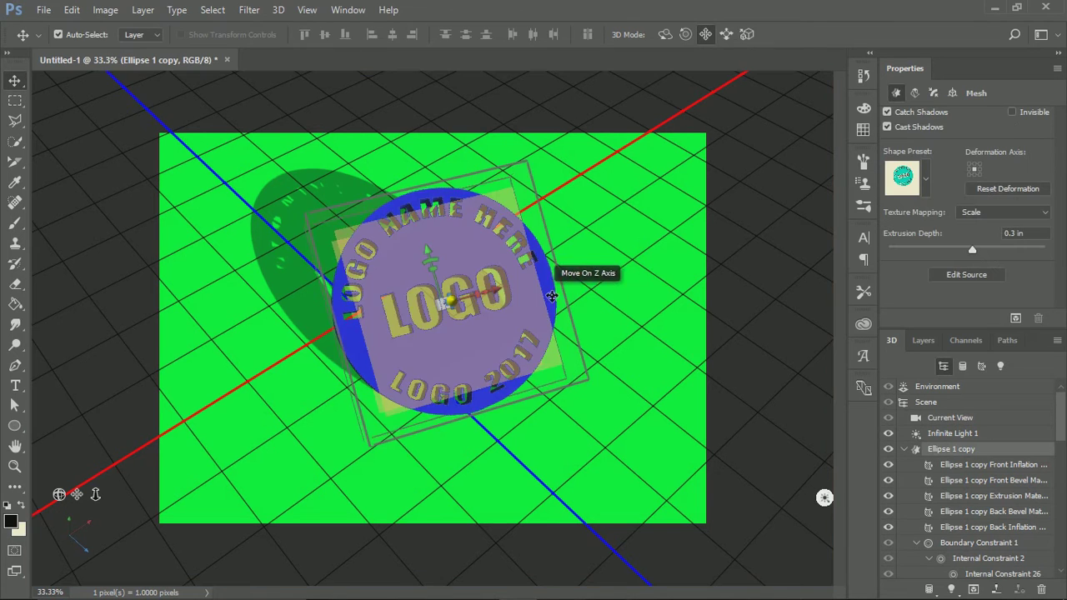
left_click(666, 35)
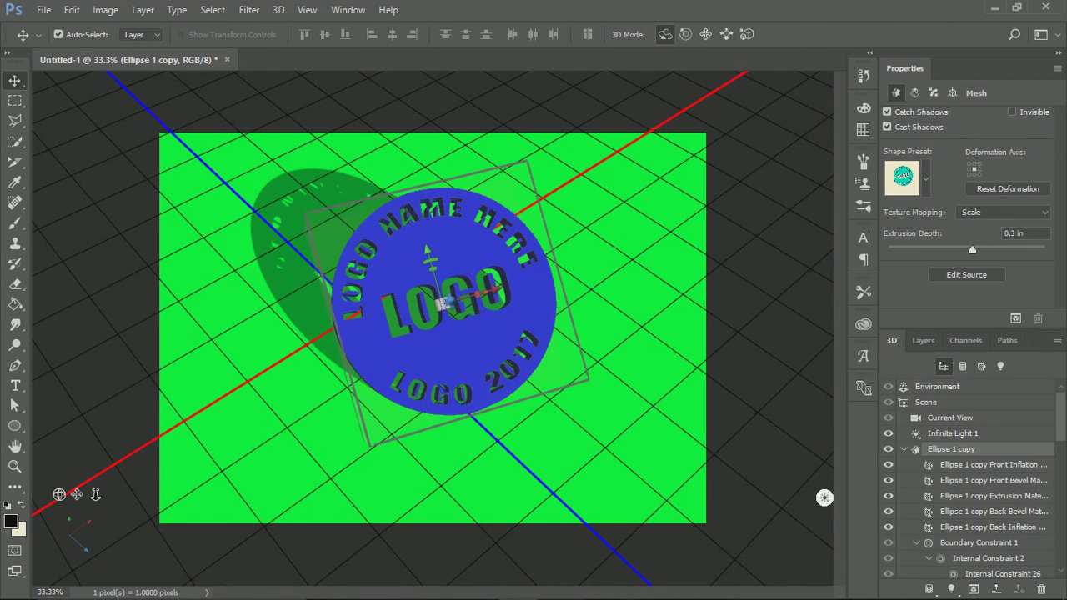
mouse_move(659, 317)
left_mouse_down()
mouse_move(686, 352)
mouse_move(693, 386)
mouse_move(681, 380)
left_mouse_up()
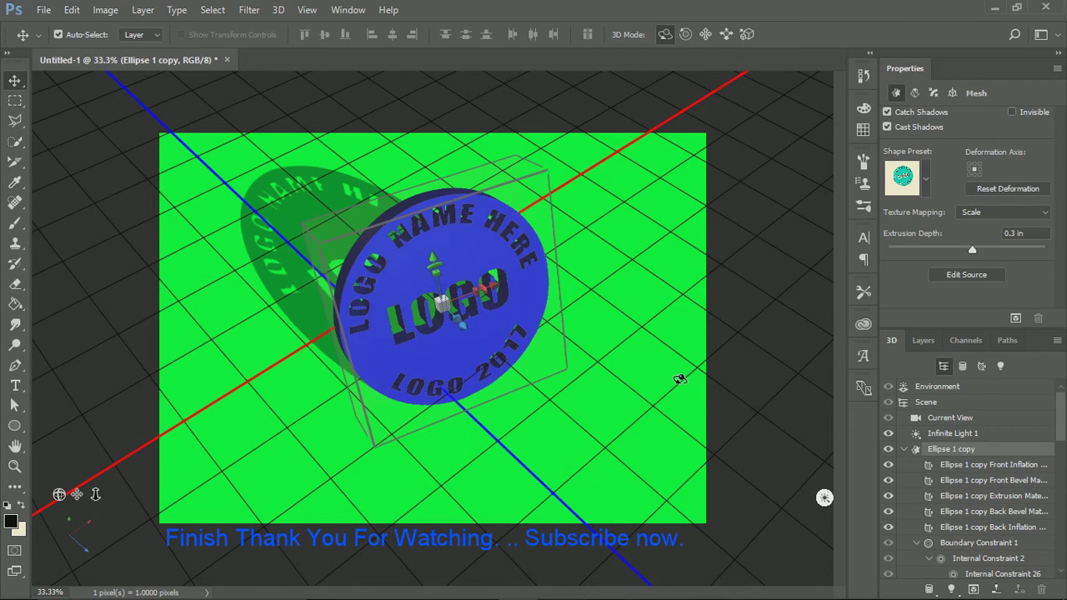
left_click(648, 338)
left_click(15, 100)
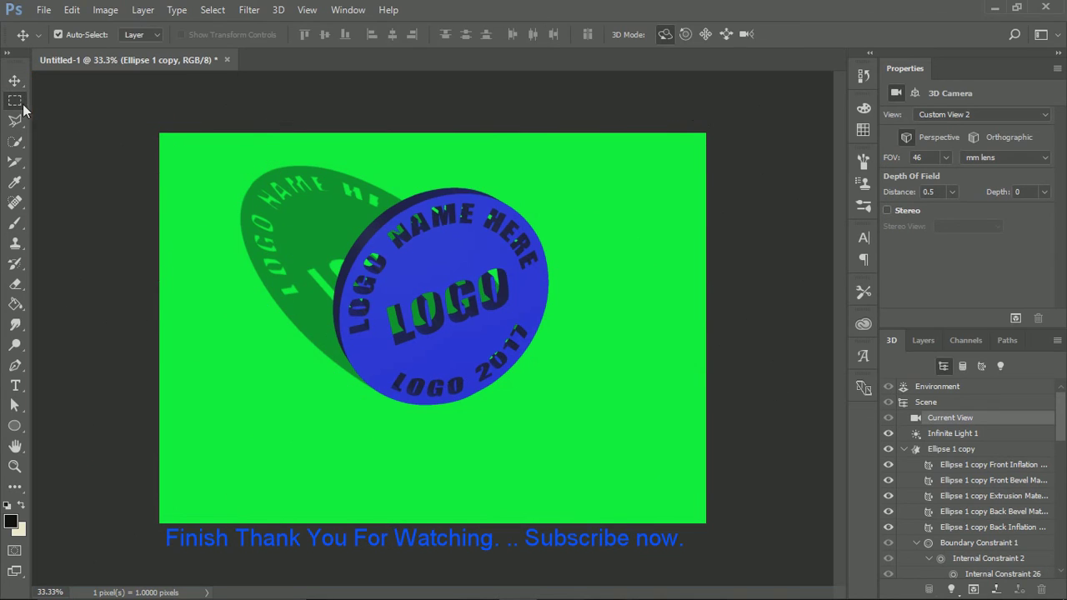